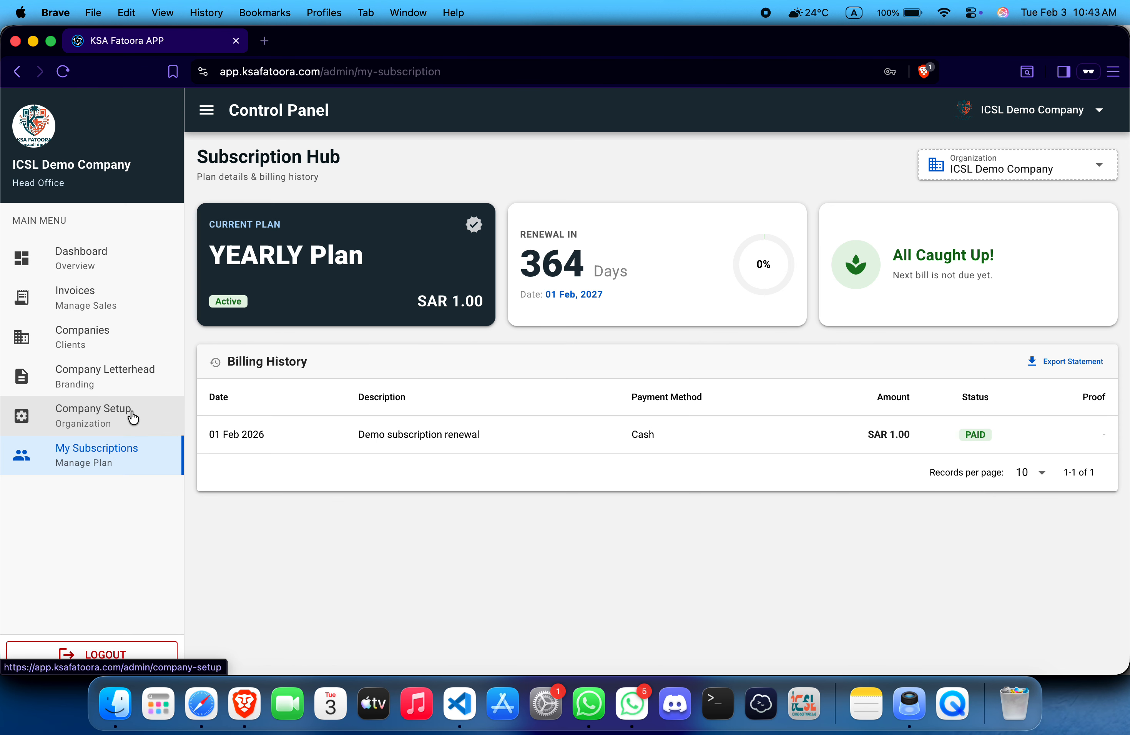
Step: Open Company Setup's New Registration form for a new branch or subsidiary
click(140, 420)
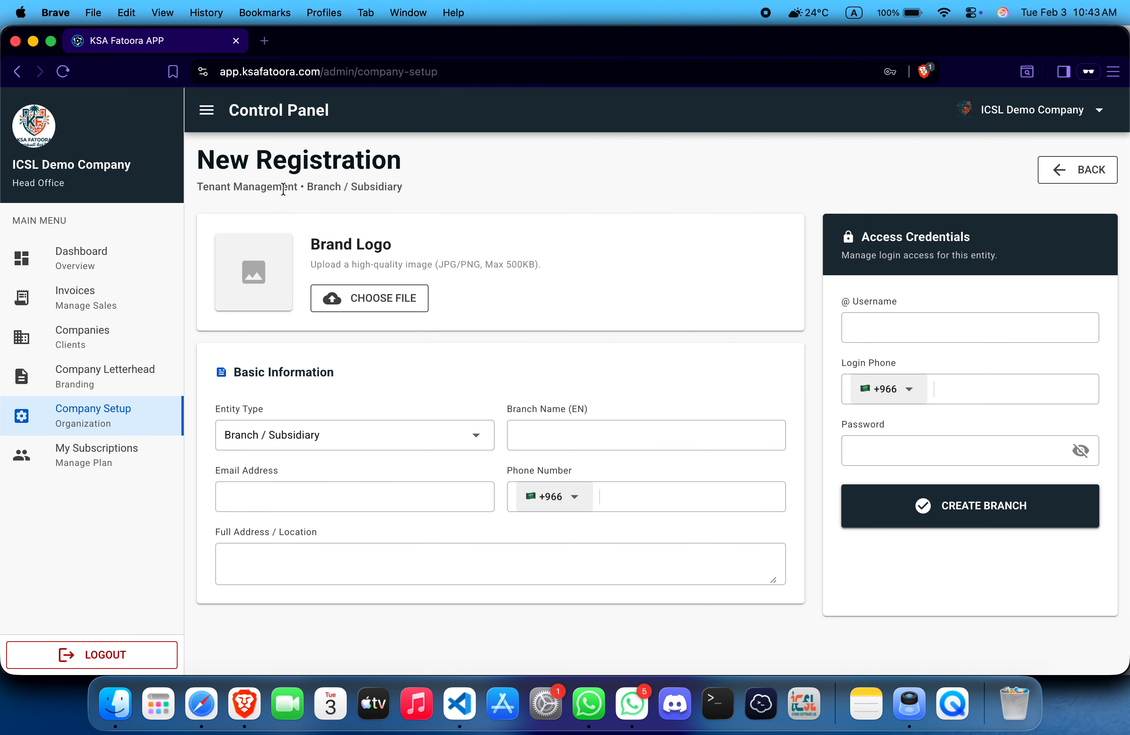
Step: Set the new registration's entity type to Accountant
triple_click(323, 187)
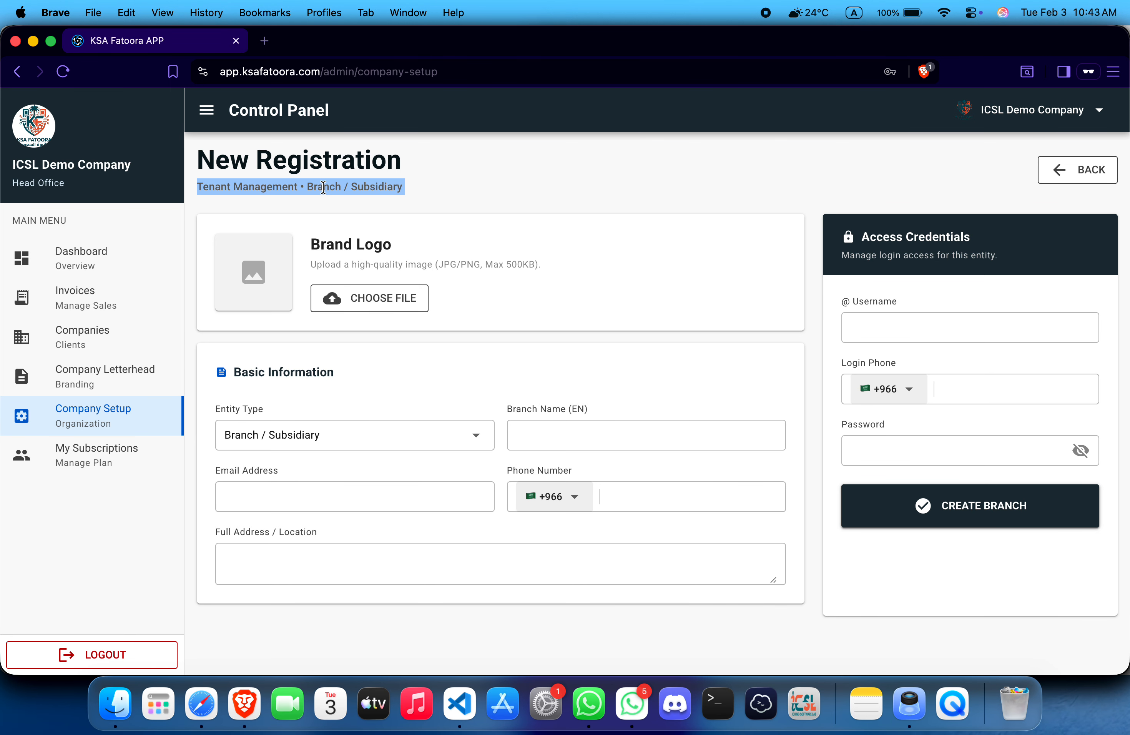
click(322, 185)
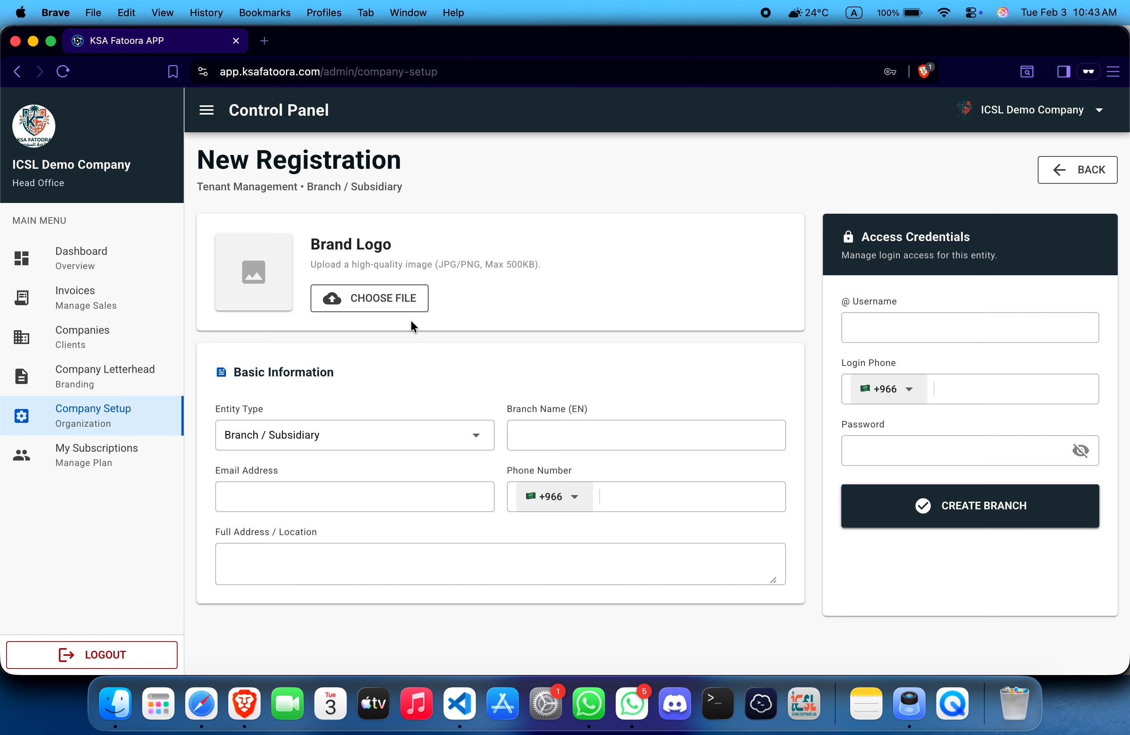
click(401, 439)
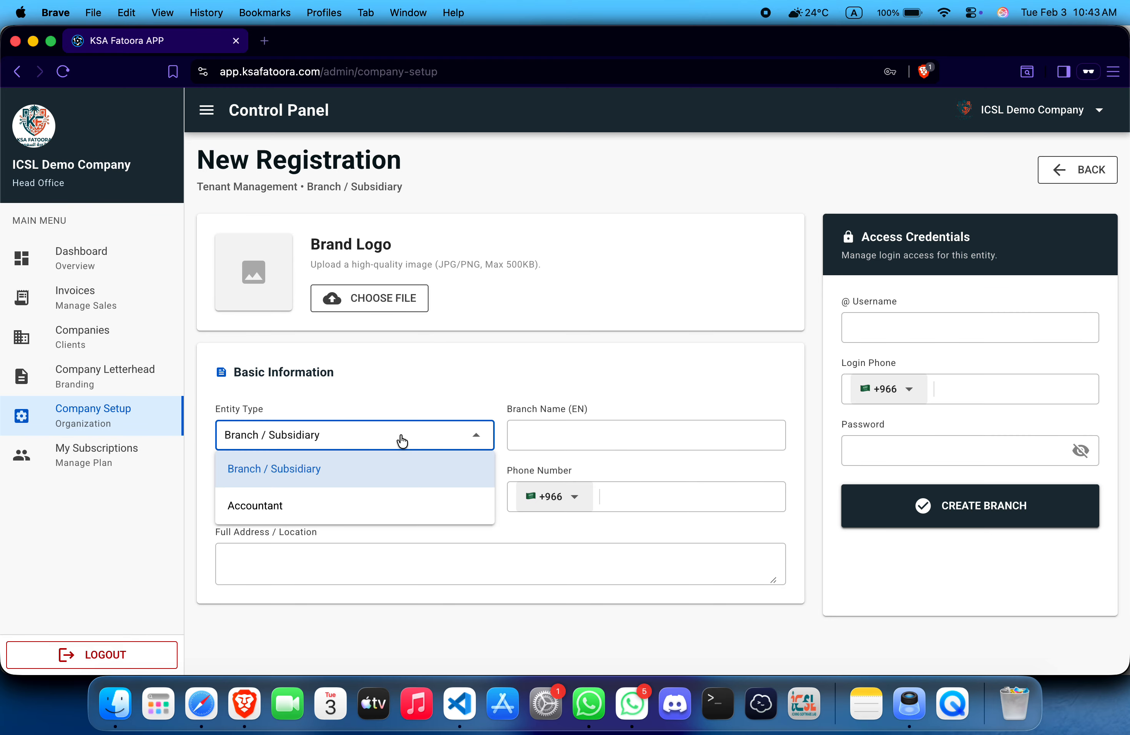
click(401, 439)
click(402, 439)
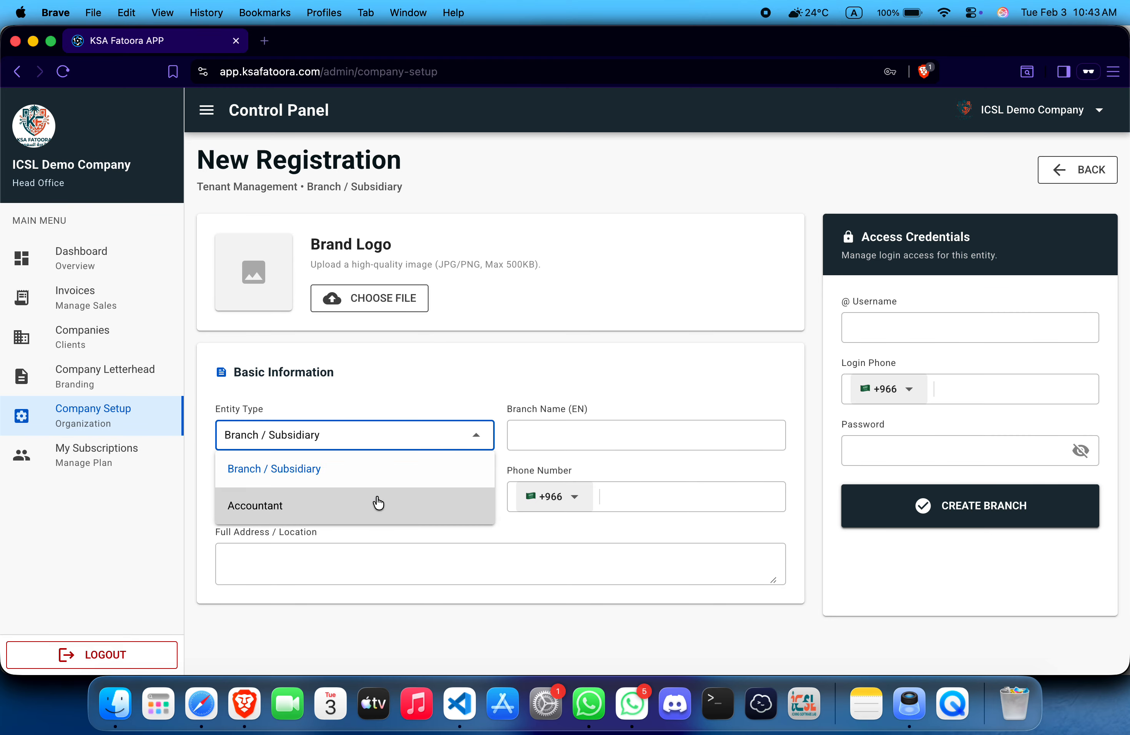
click(375, 501)
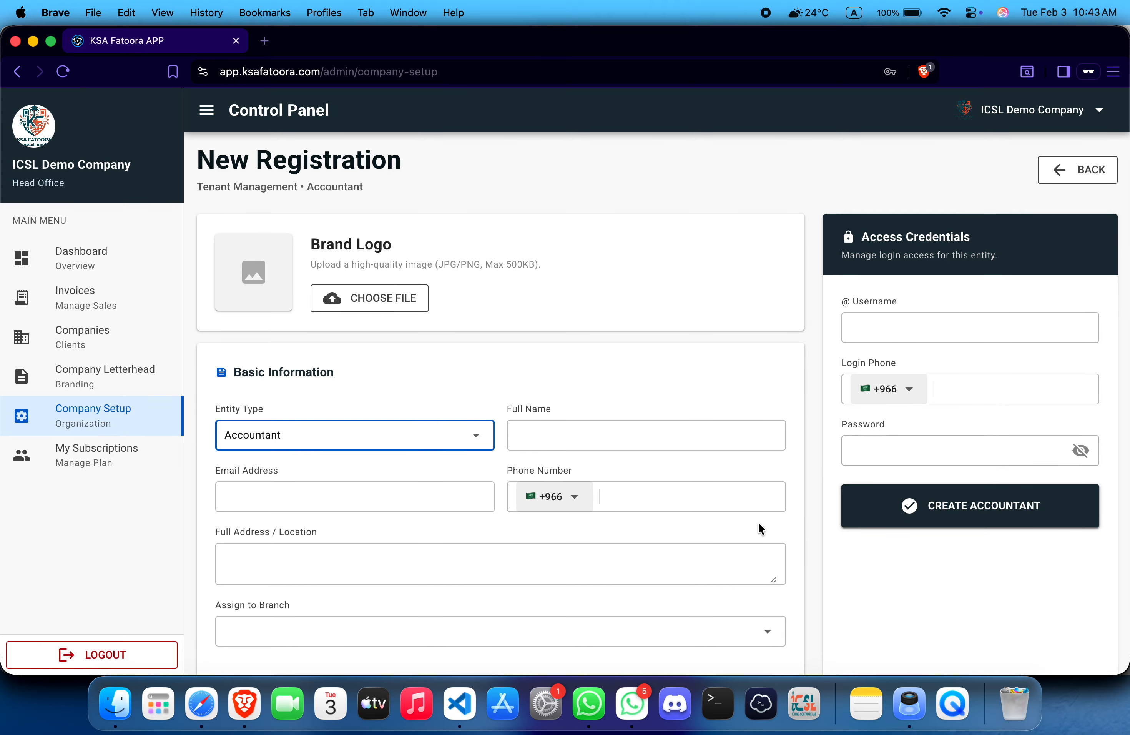
Step: Assign the accountant to the movenpick ice creams branch
scroll(759, 527, down, 2)
click(745, 602)
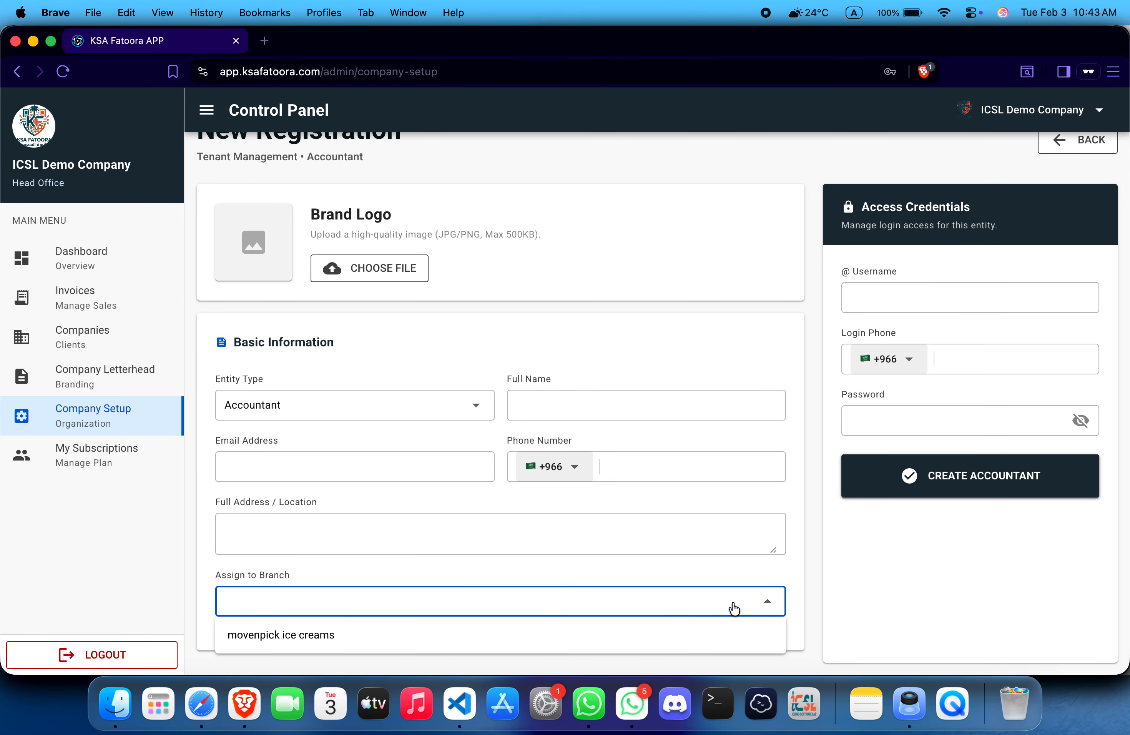
click(641, 634)
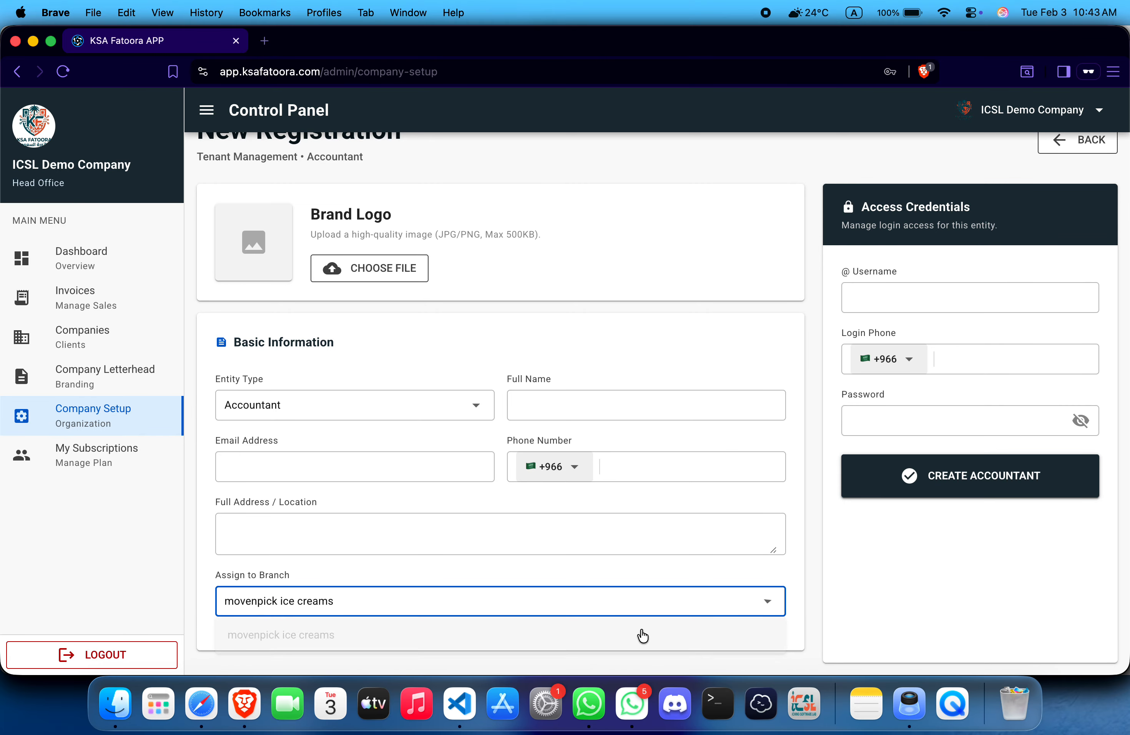
click(753, 599)
click(633, 330)
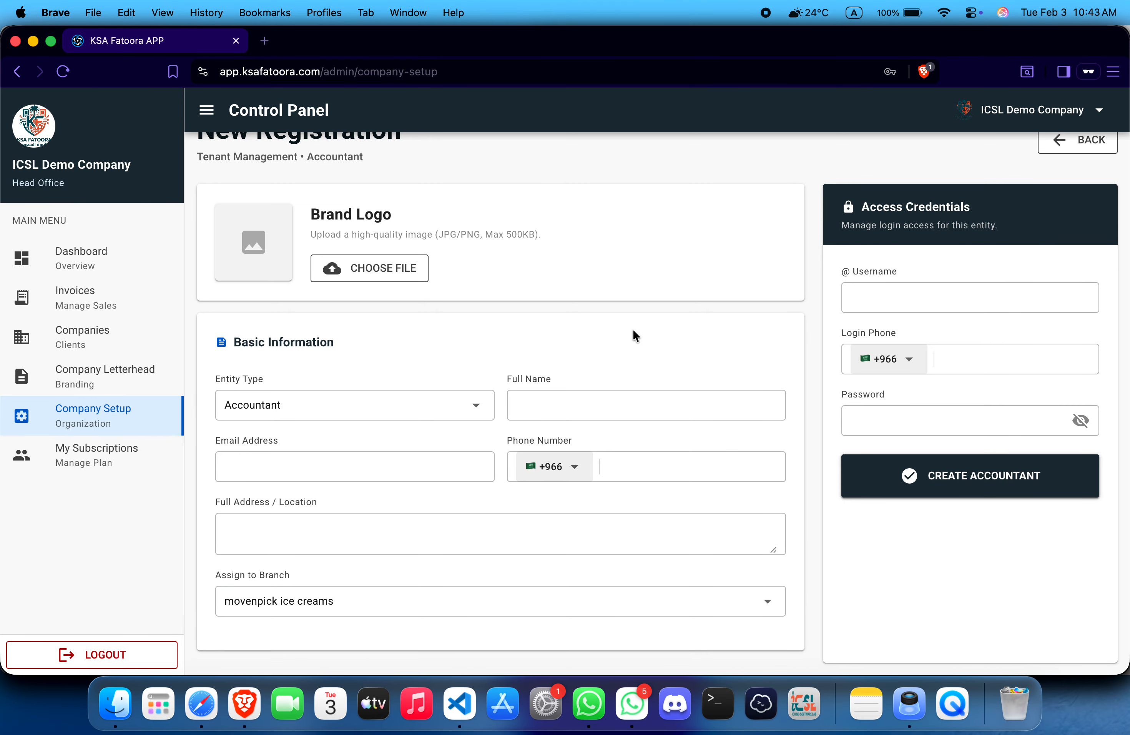
Step: Preview the company letterhead, cancel saving it as PDF, and go to Companies
click(111, 385)
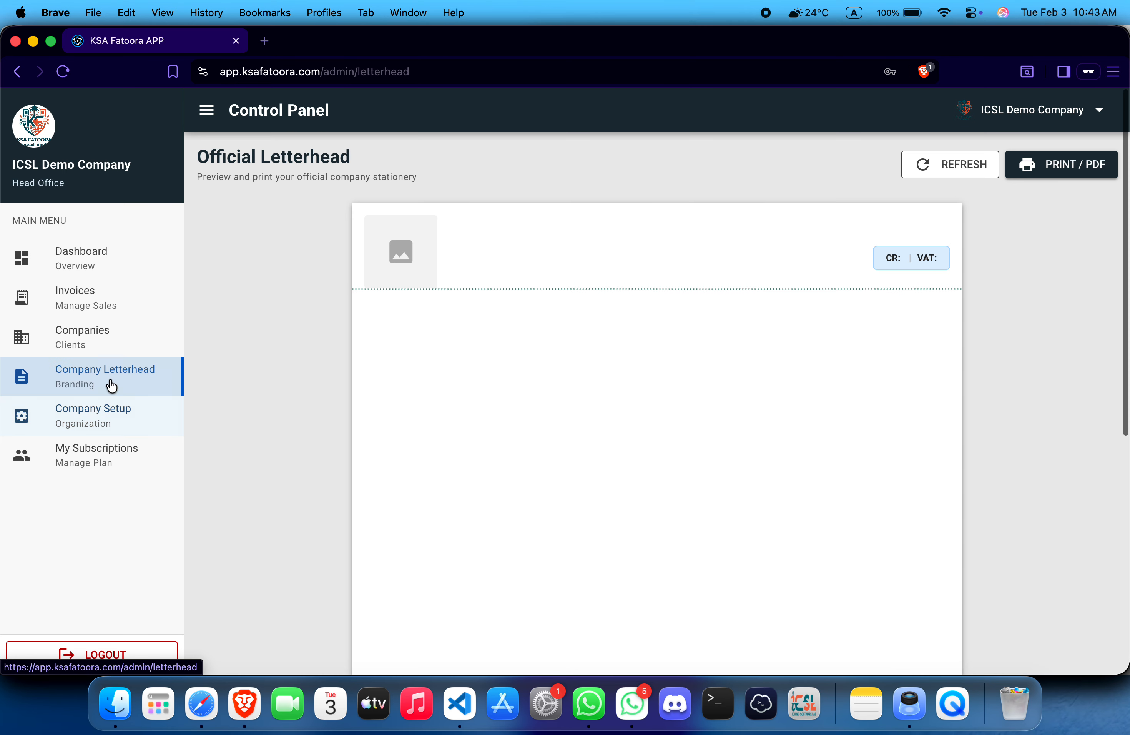
scroll(696, 336, down, 10)
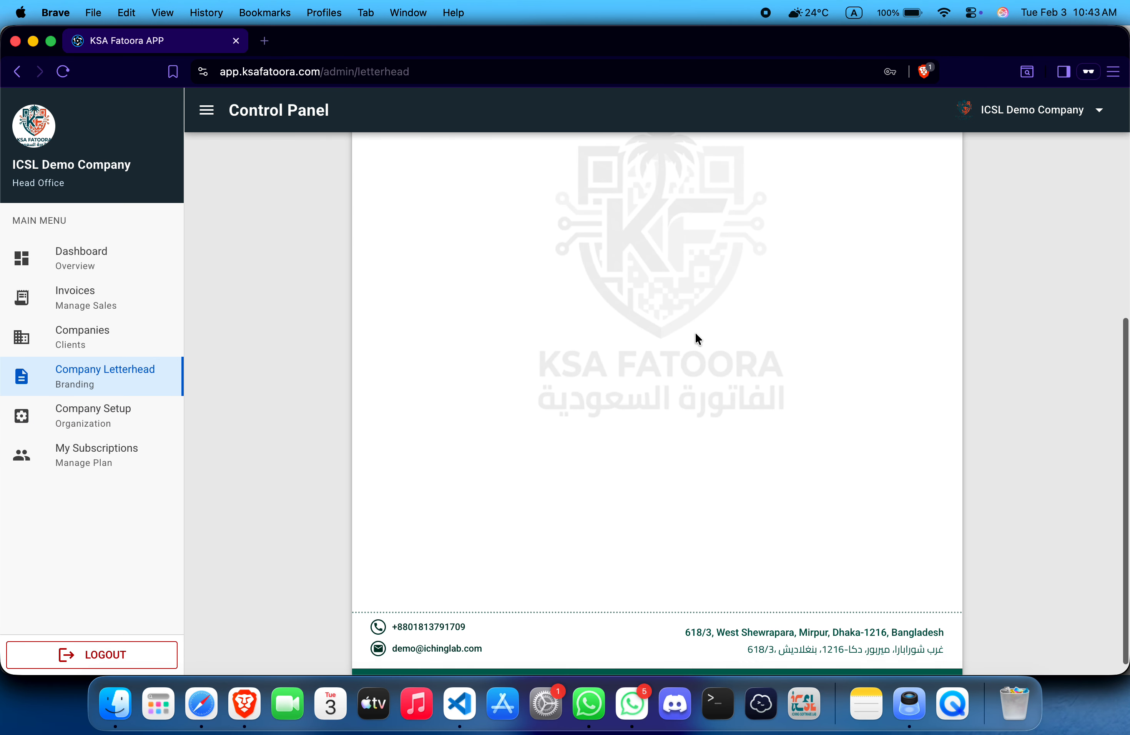
scroll(695, 332, up, 10)
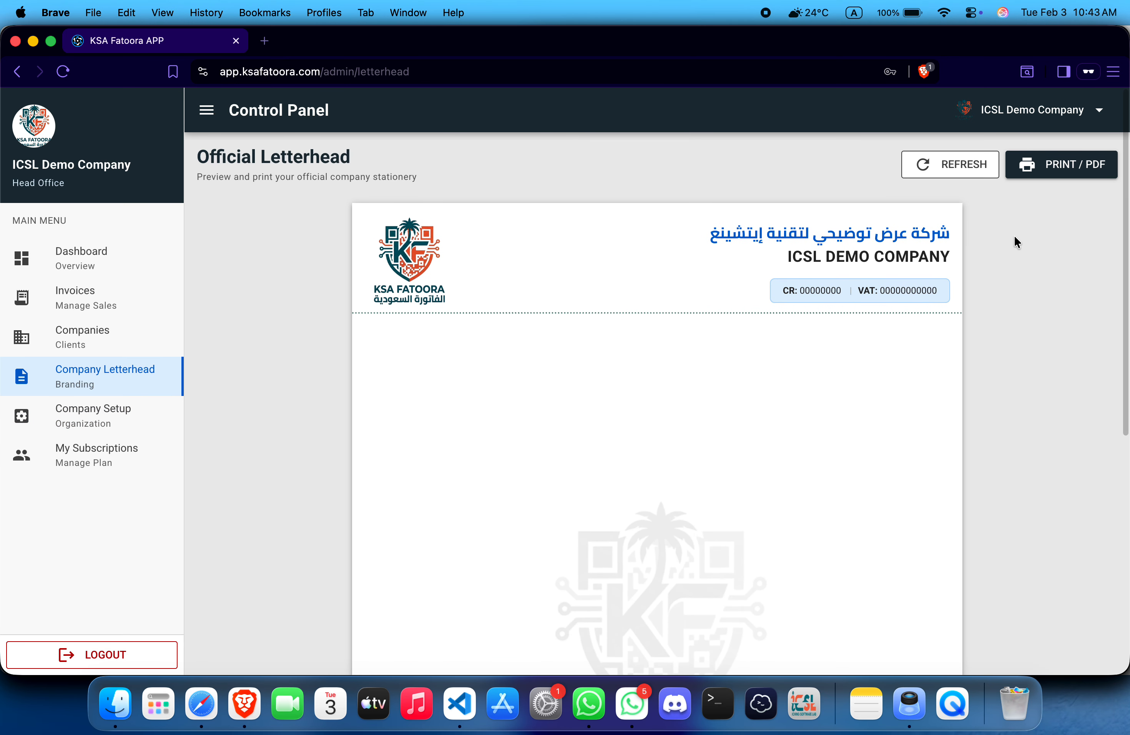
click(1065, 168)
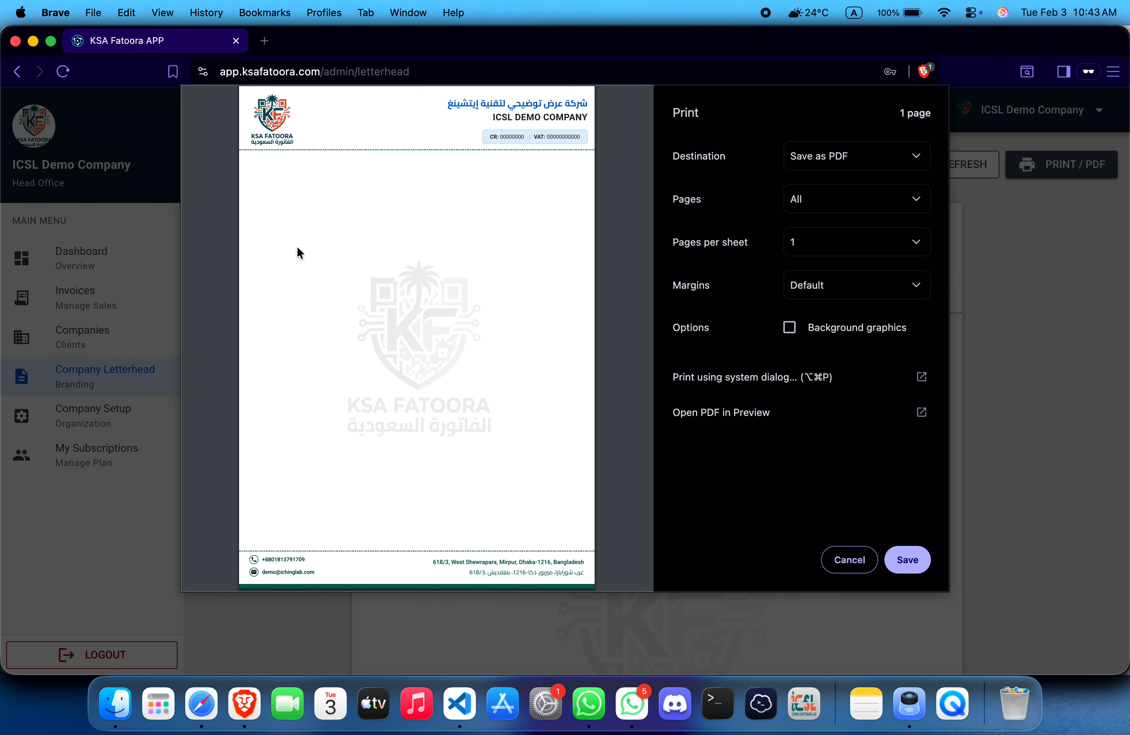
click(920, 562)
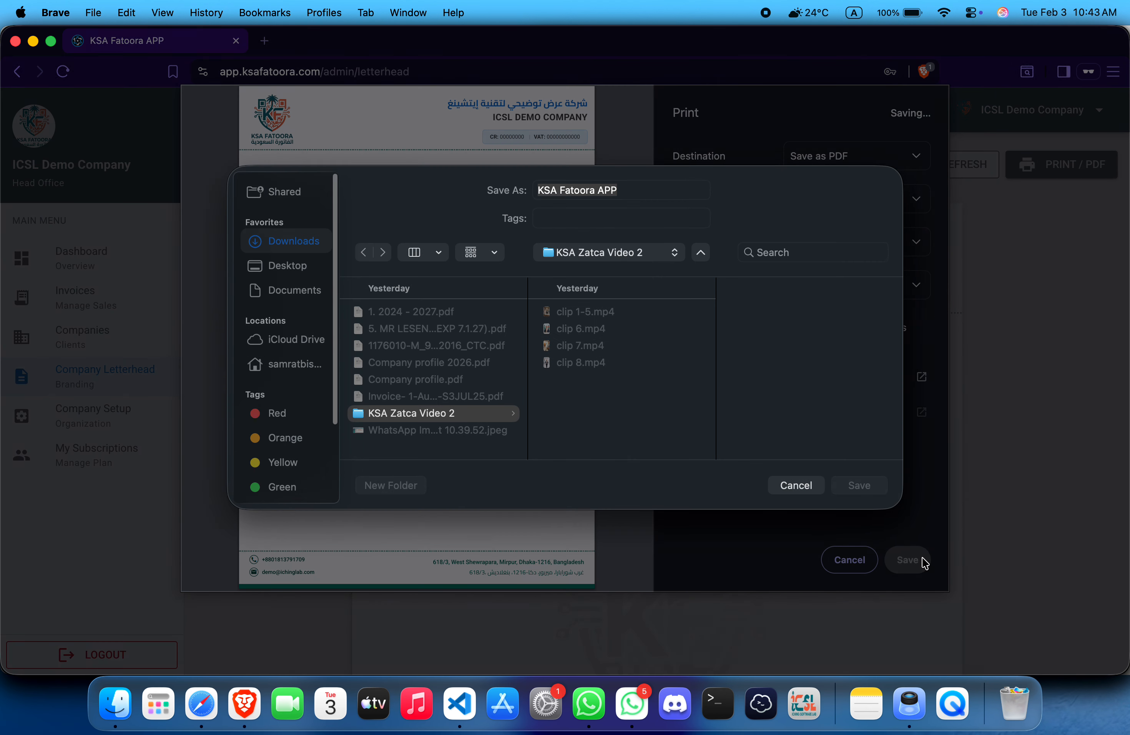
click(790, 492)
click(854, 566)
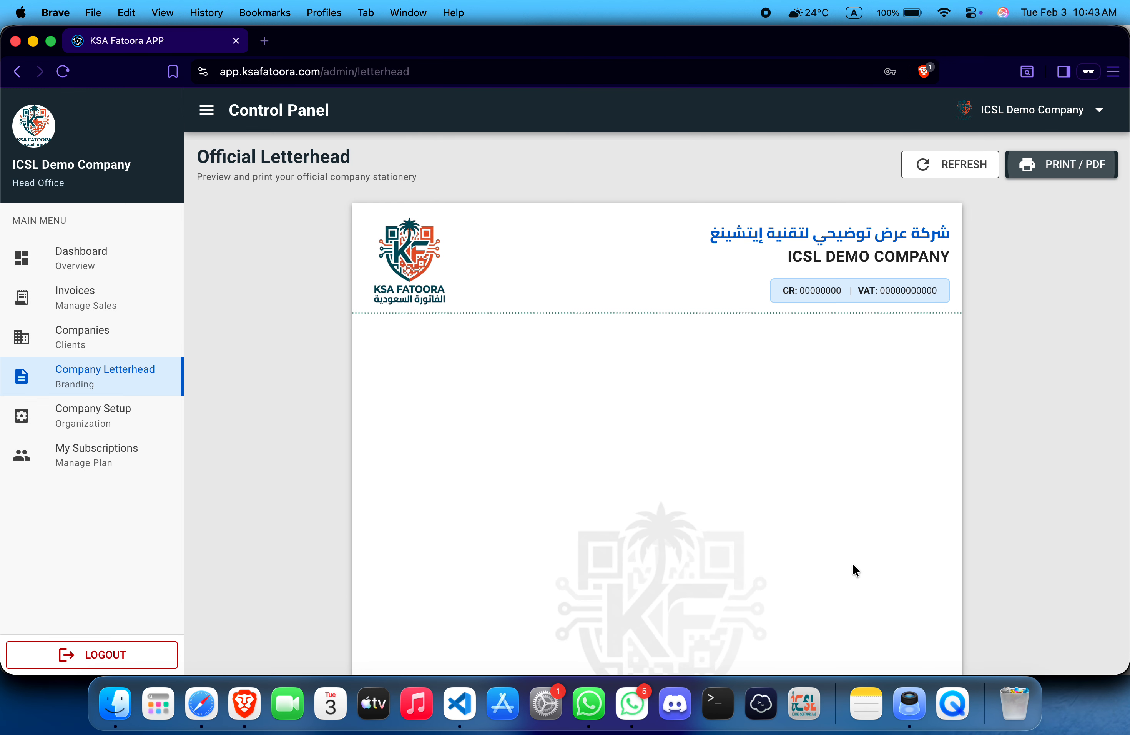
click(121, 349)
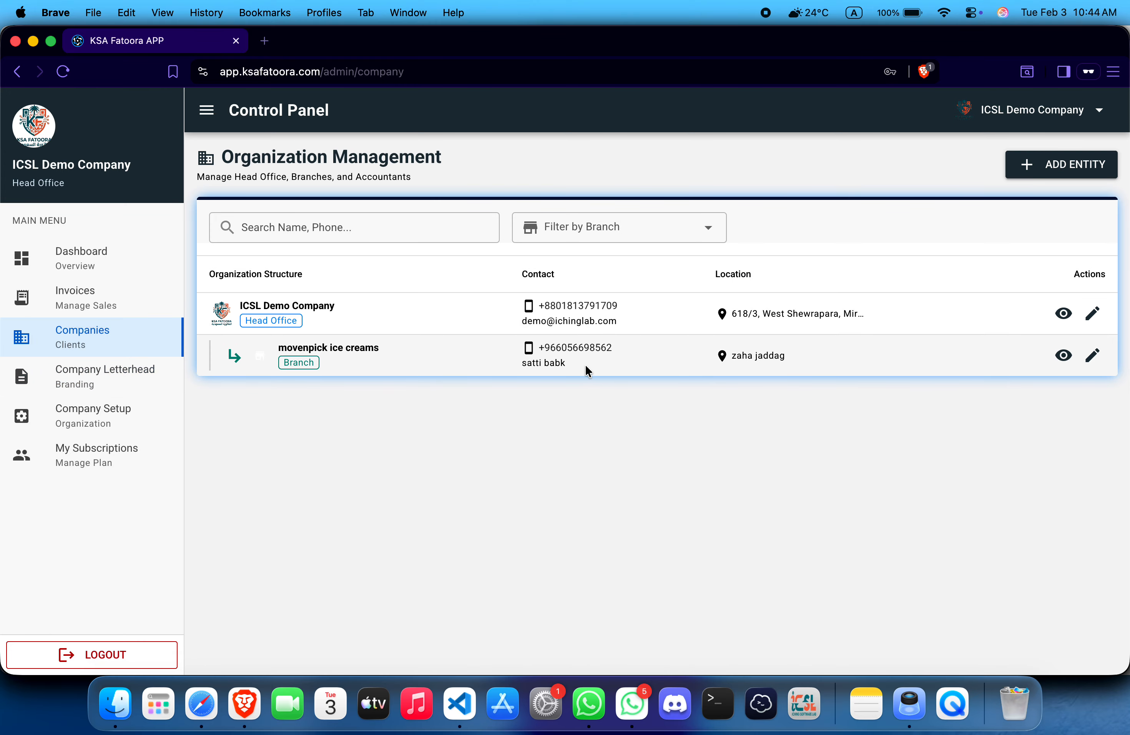
click(1063, 355)
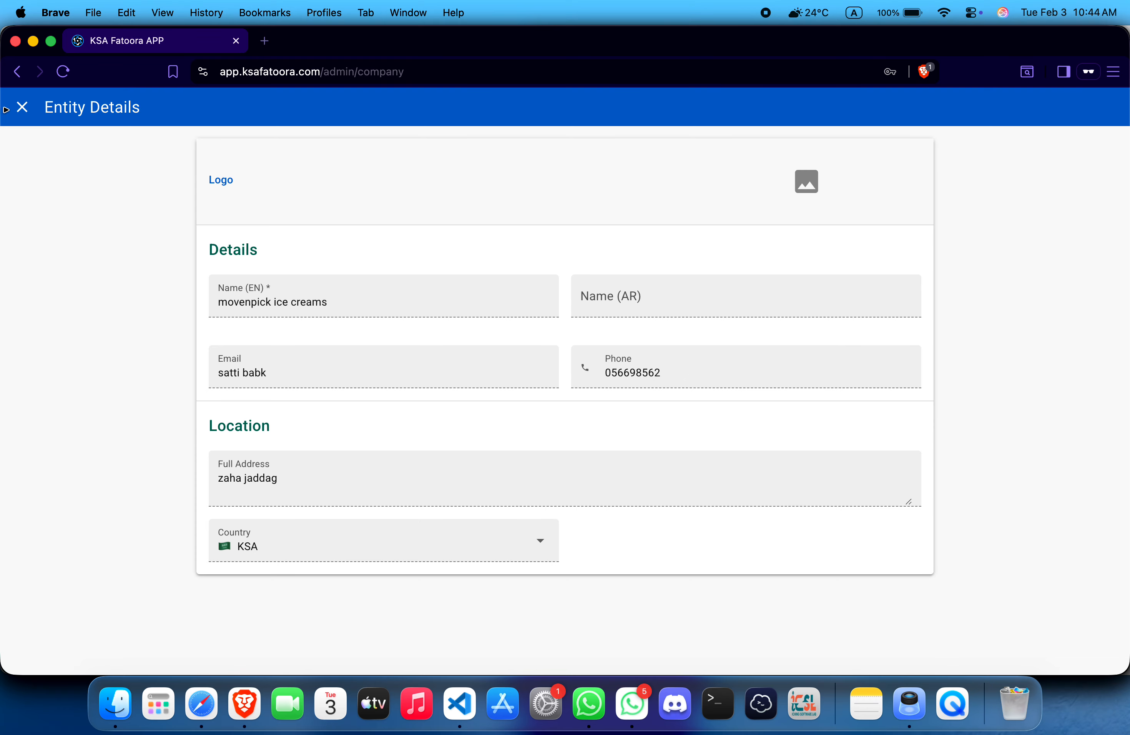
click(22, 107)
click(1093, 353)
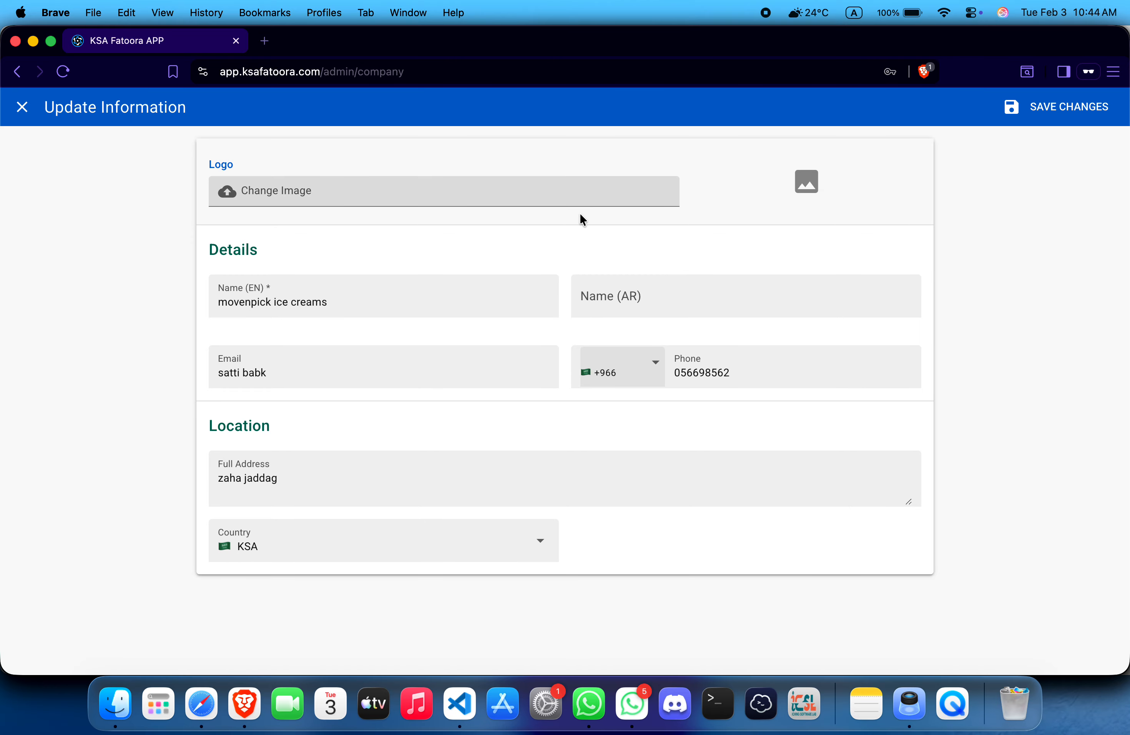
click(436, 301)
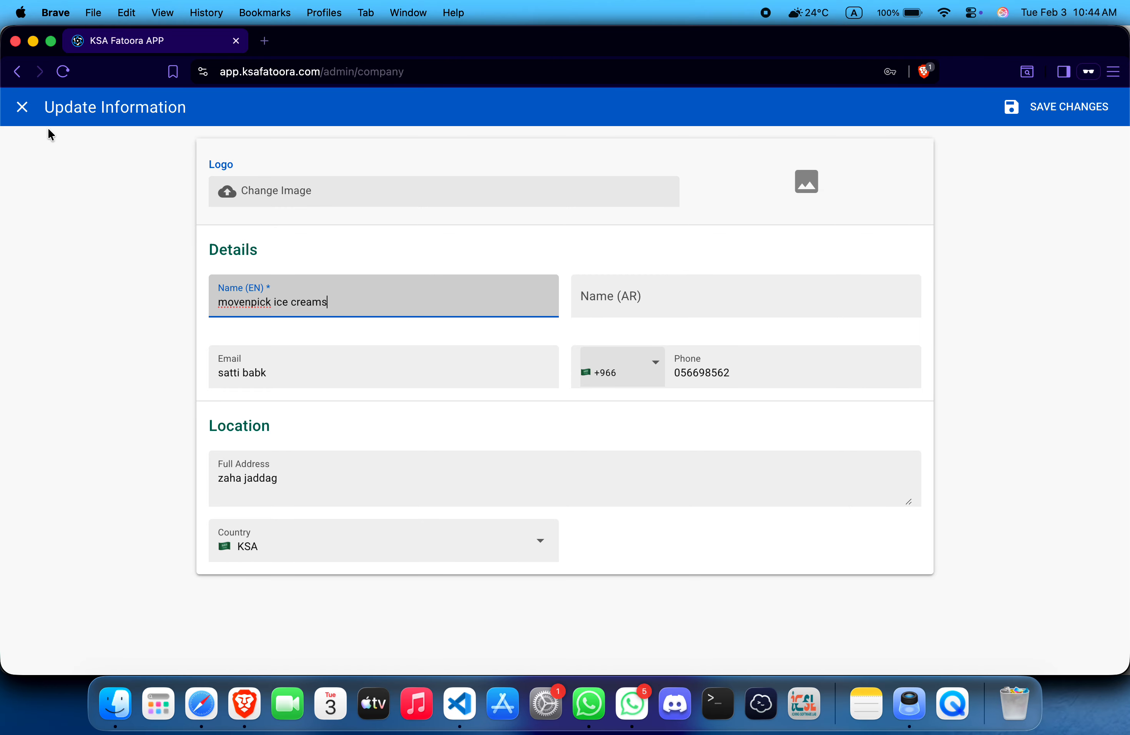
click(22, 107)
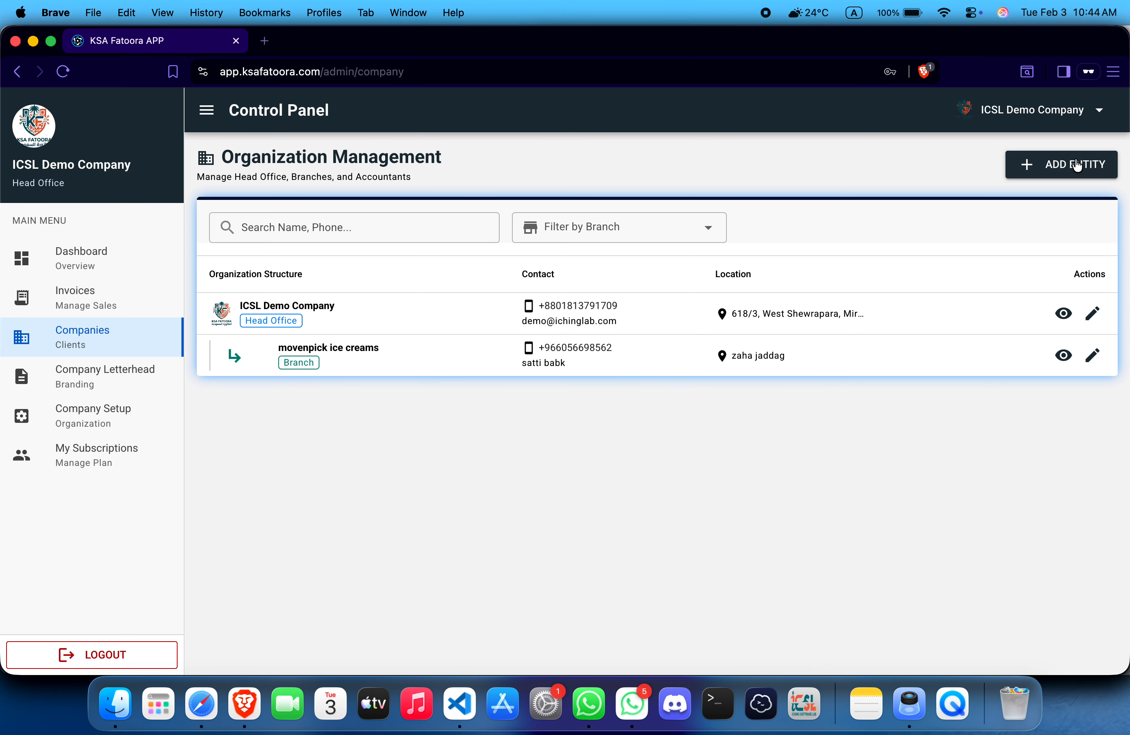
click(1077, 166)
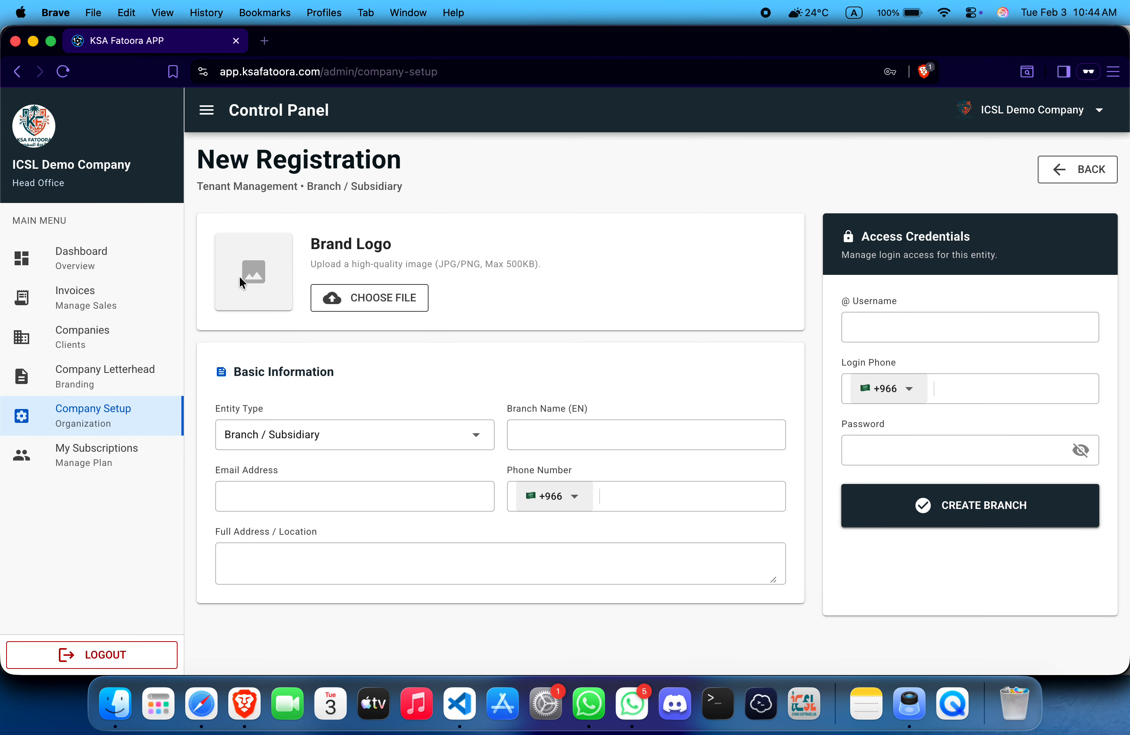
click(140, 339)
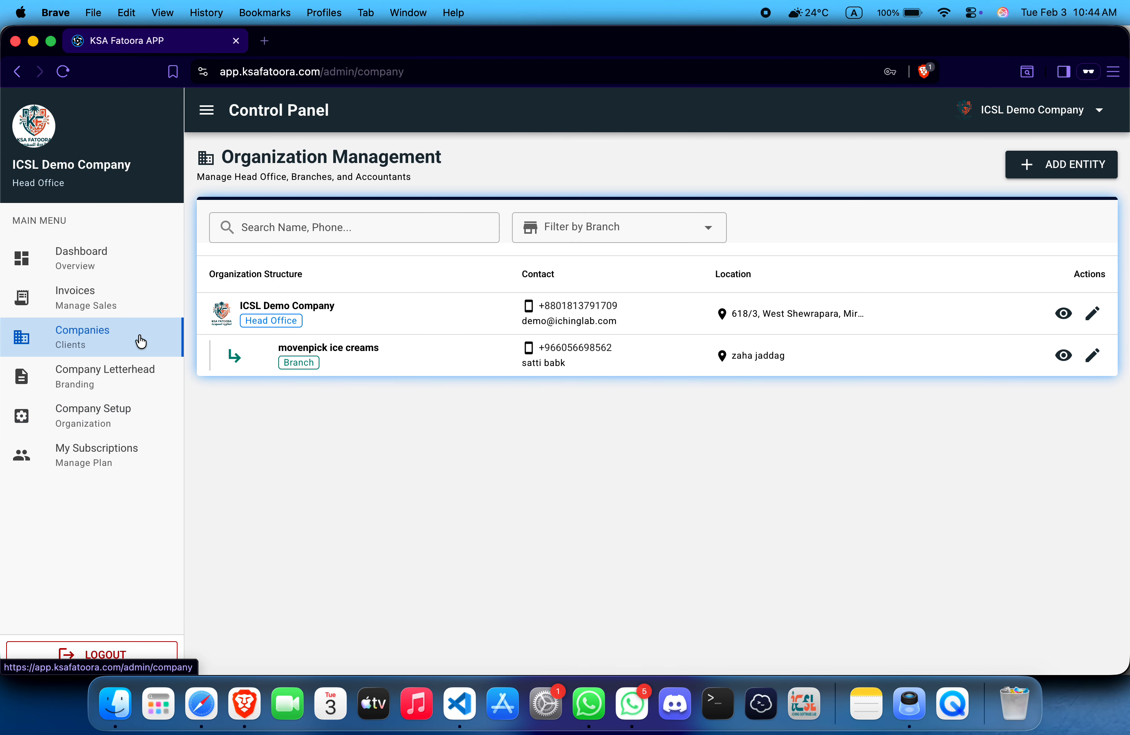
Step: Open the invoices list, filter by the movenpick ice creams branch, then clear it
click(123, 310)
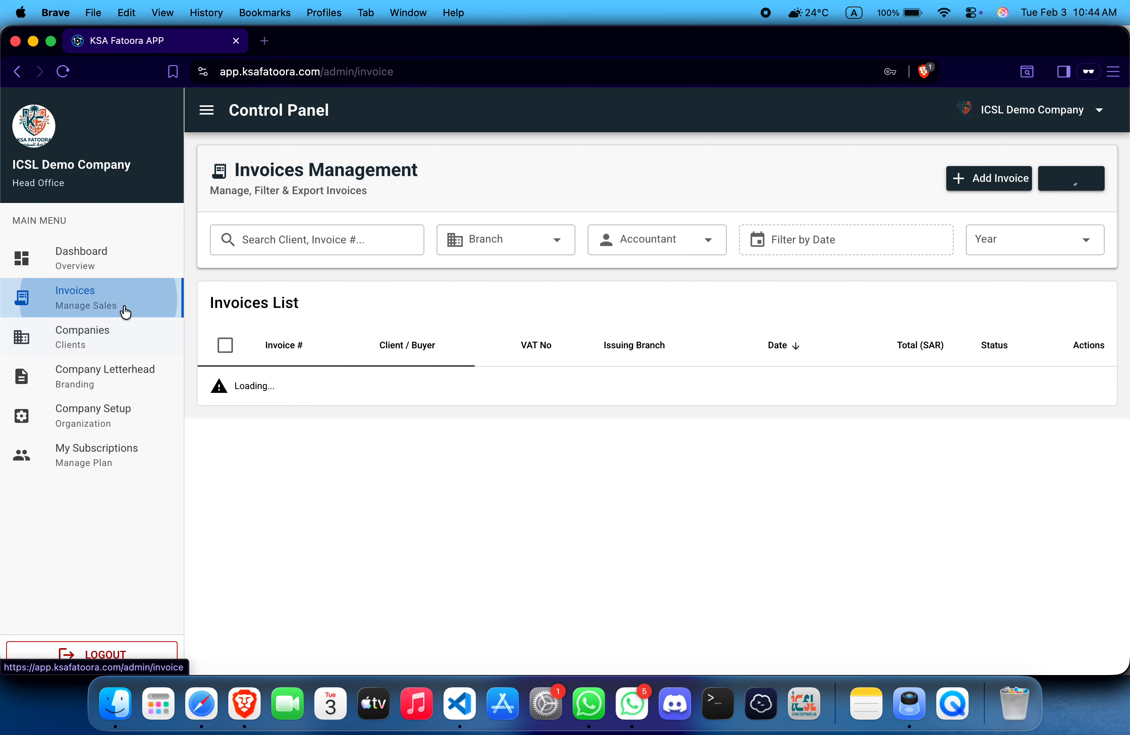
click(399, 240)
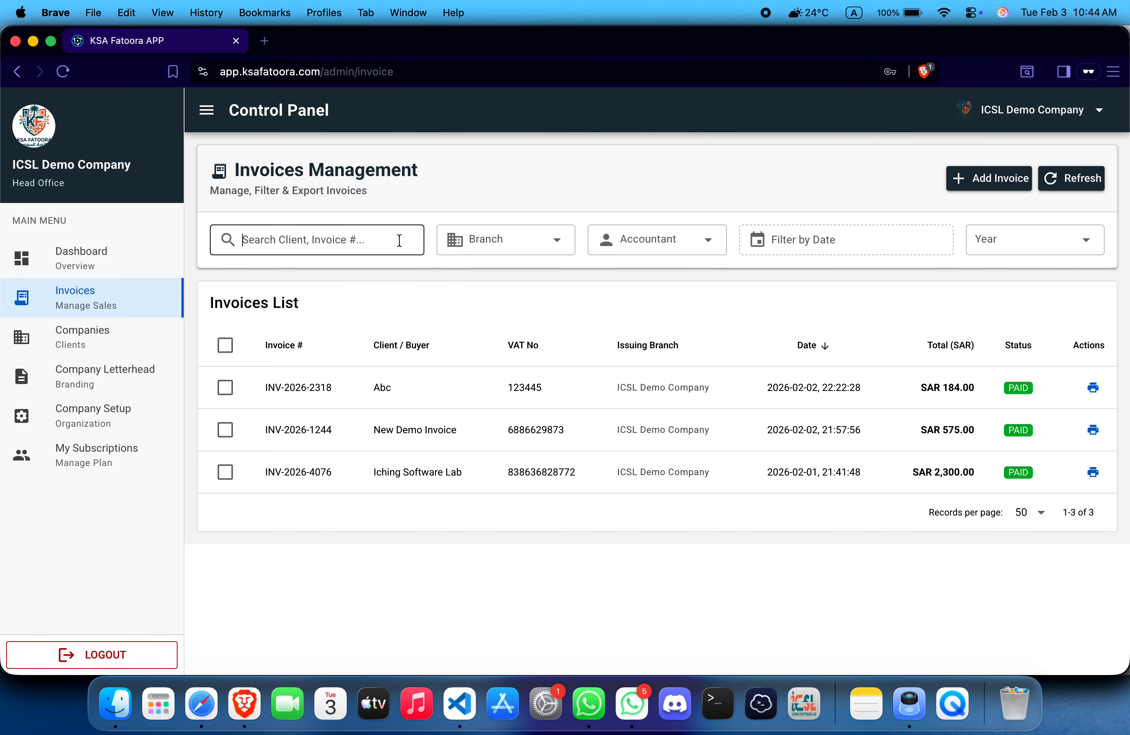
click(472, 163)
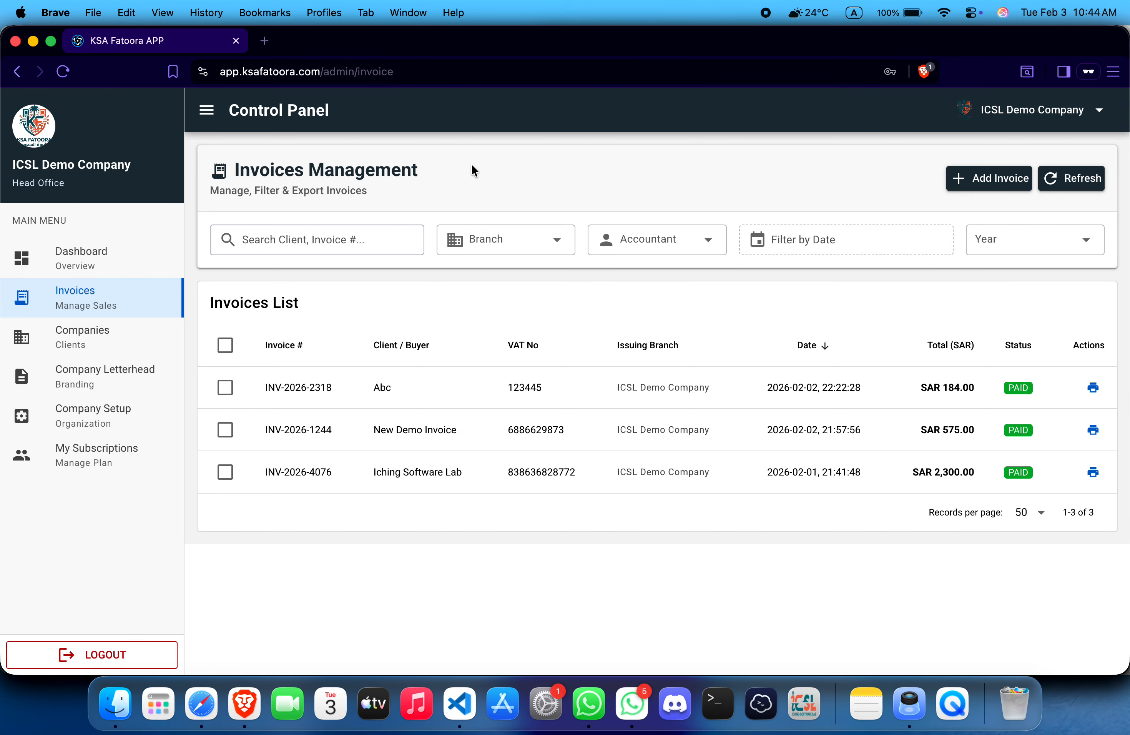
click(508, 241)
click(507, 266)
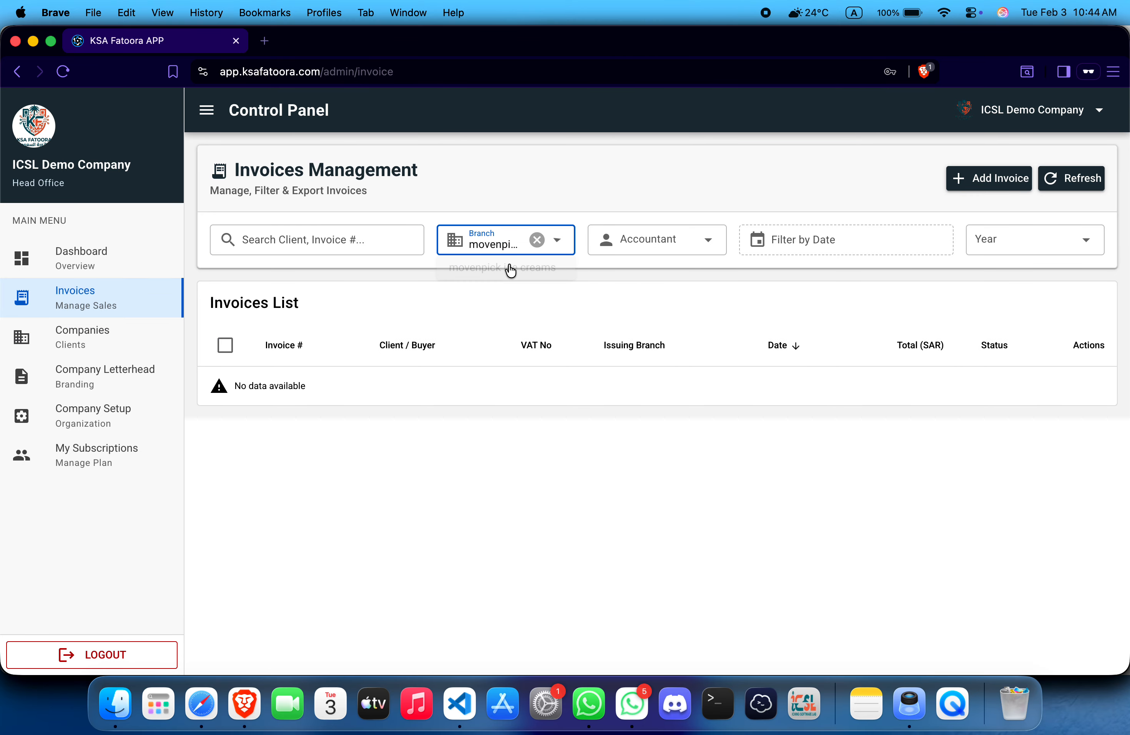
click(537, 239)
click(533, 244)
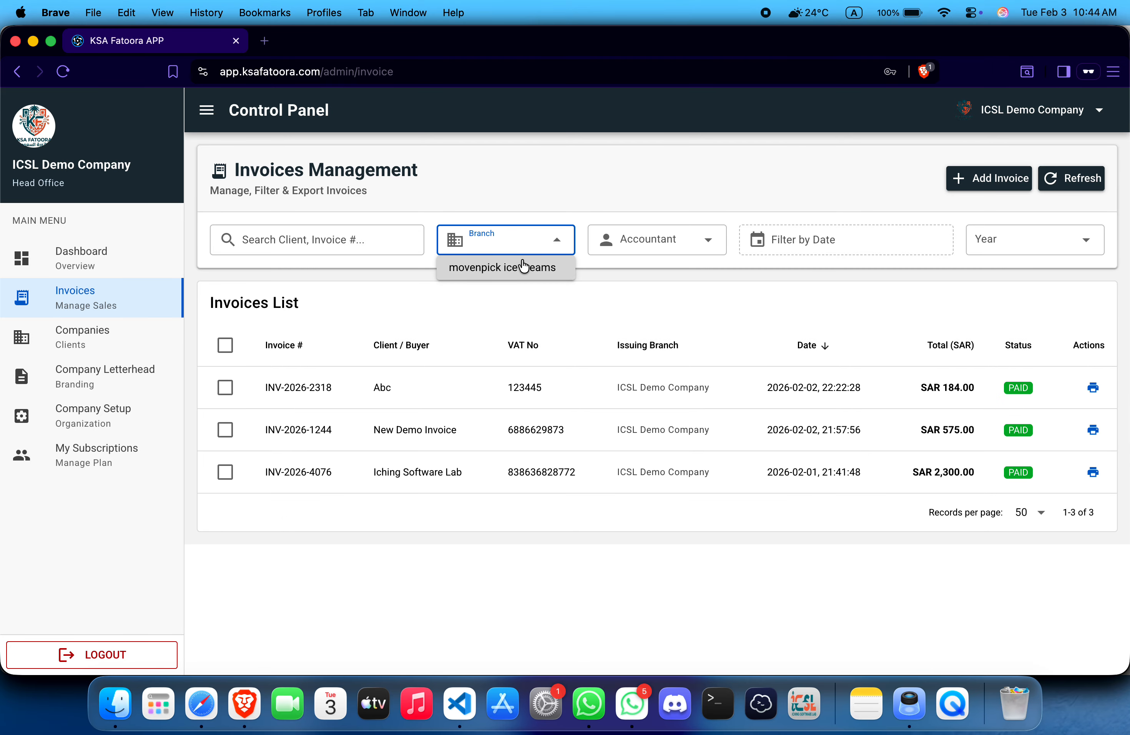
click(507, 266)
click(640, 246)
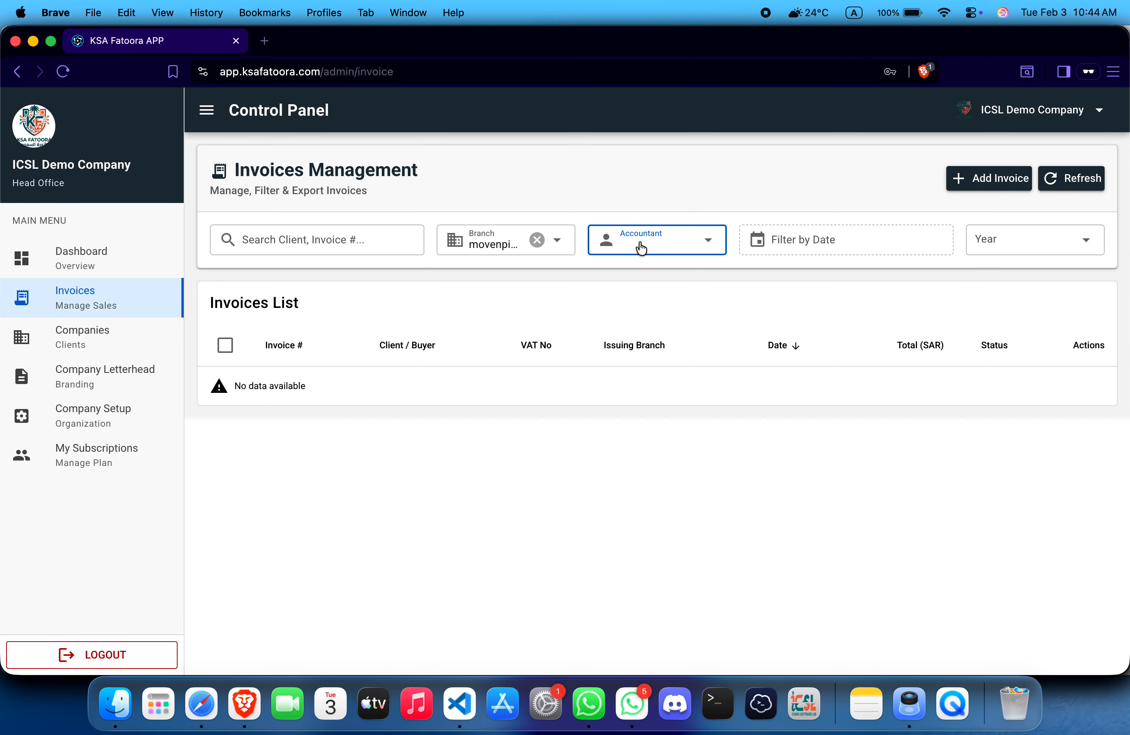
click(537, 239)
Step: Try date ranges February 1–2 and 4–6, then year 2026, clearing each filter
click(881, 241)
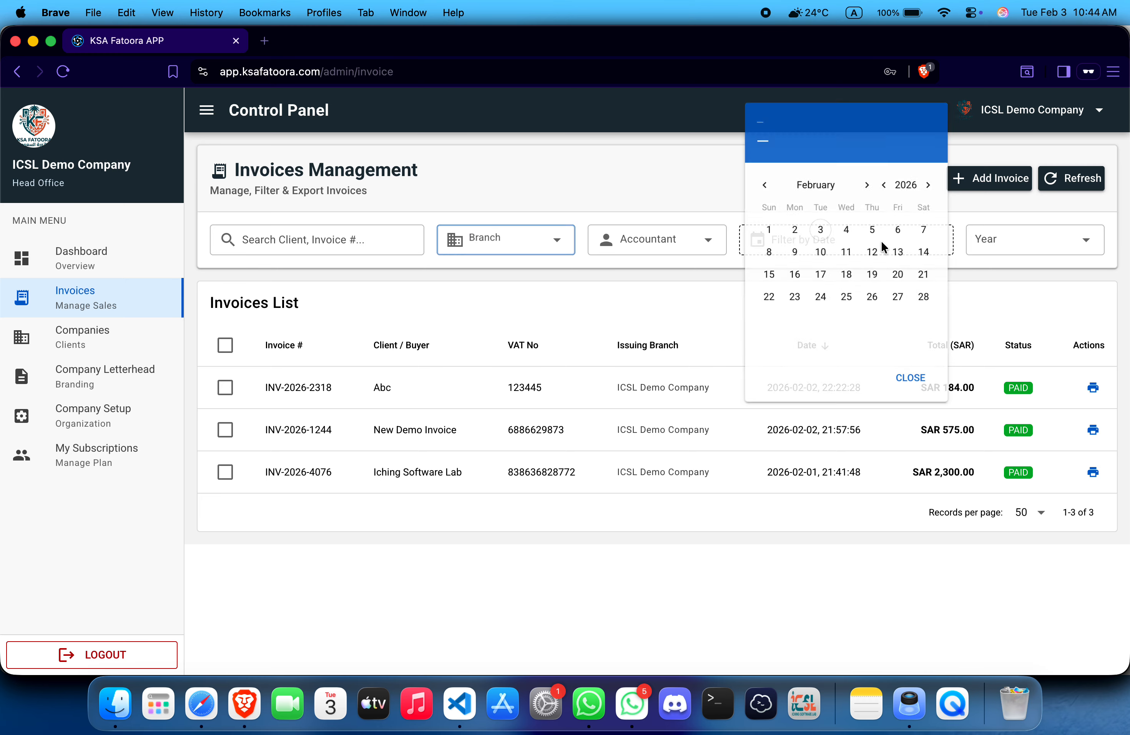
click(786, 230)
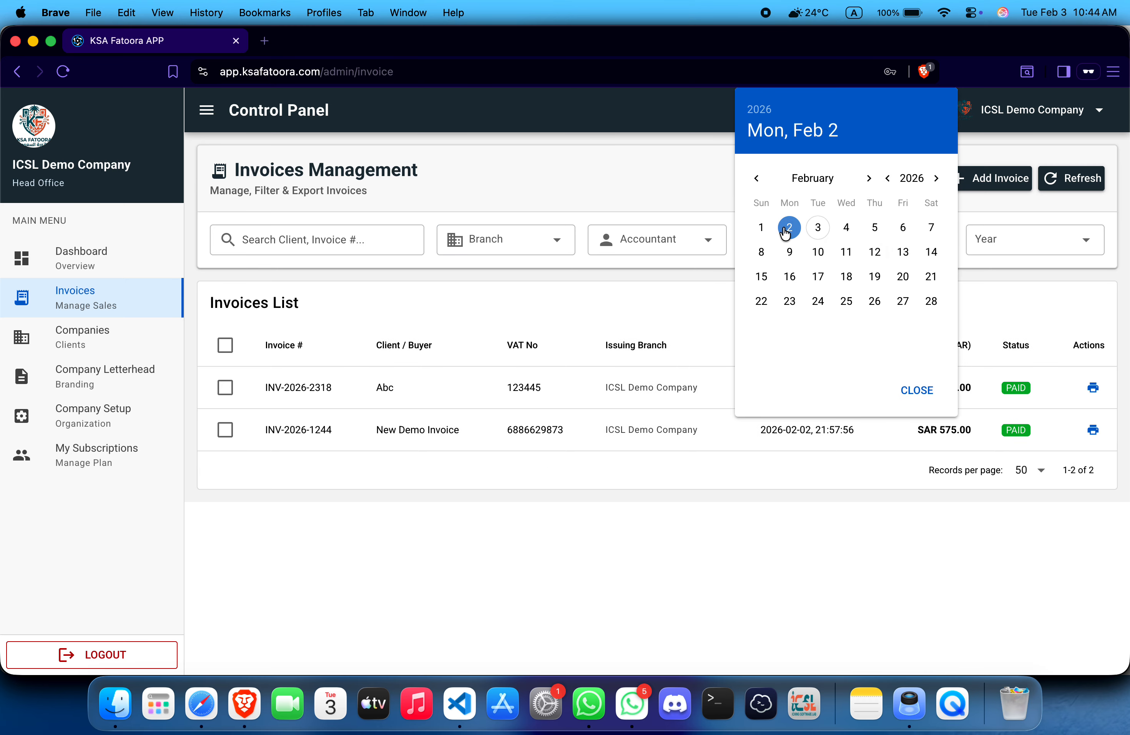
click(758, 230)
click(788, 228)
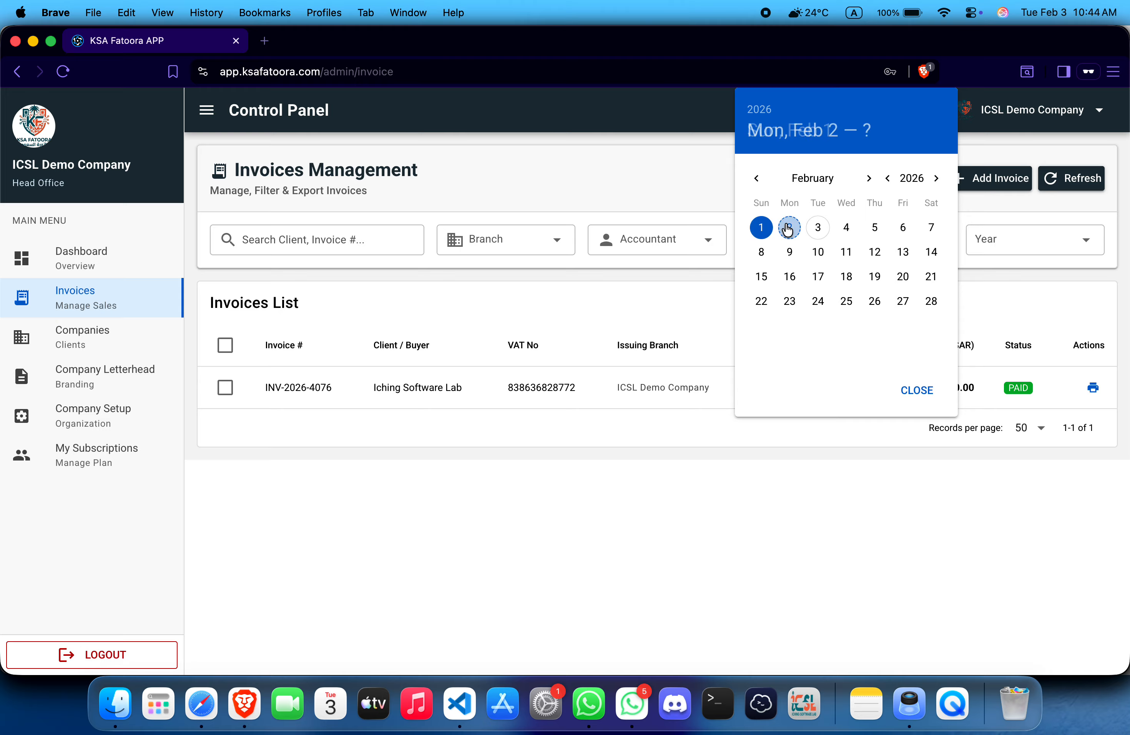
click(765, 230)
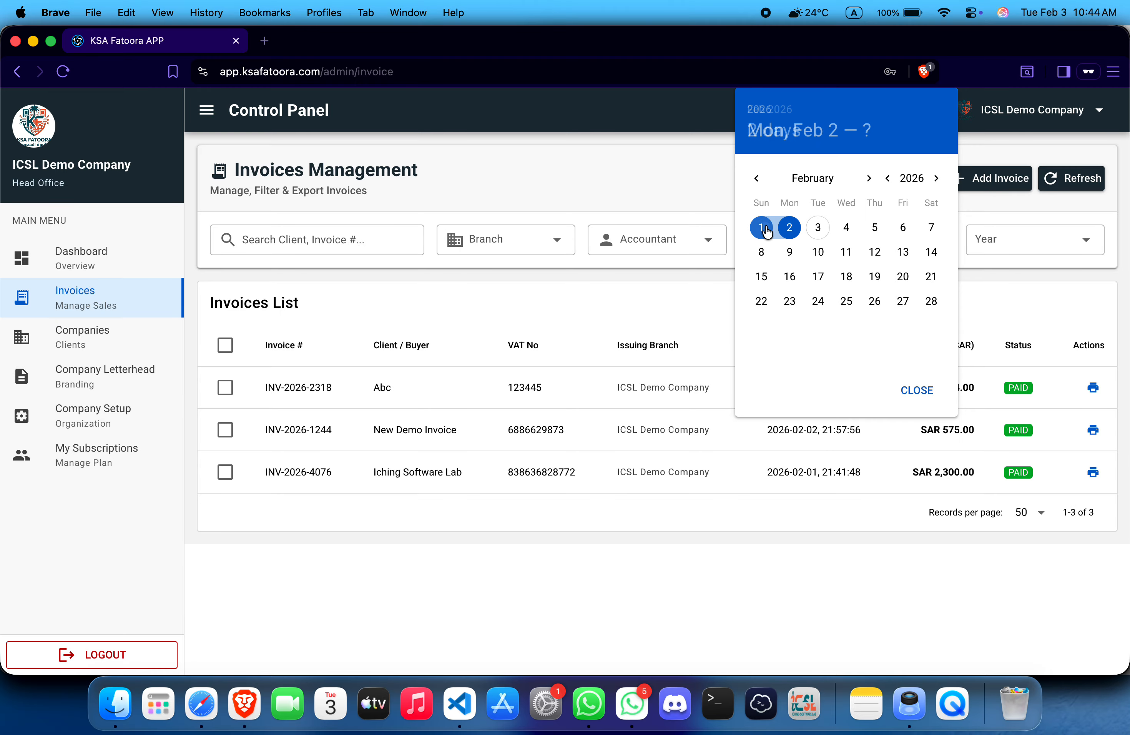
click(846, 227)
click(899, 228)
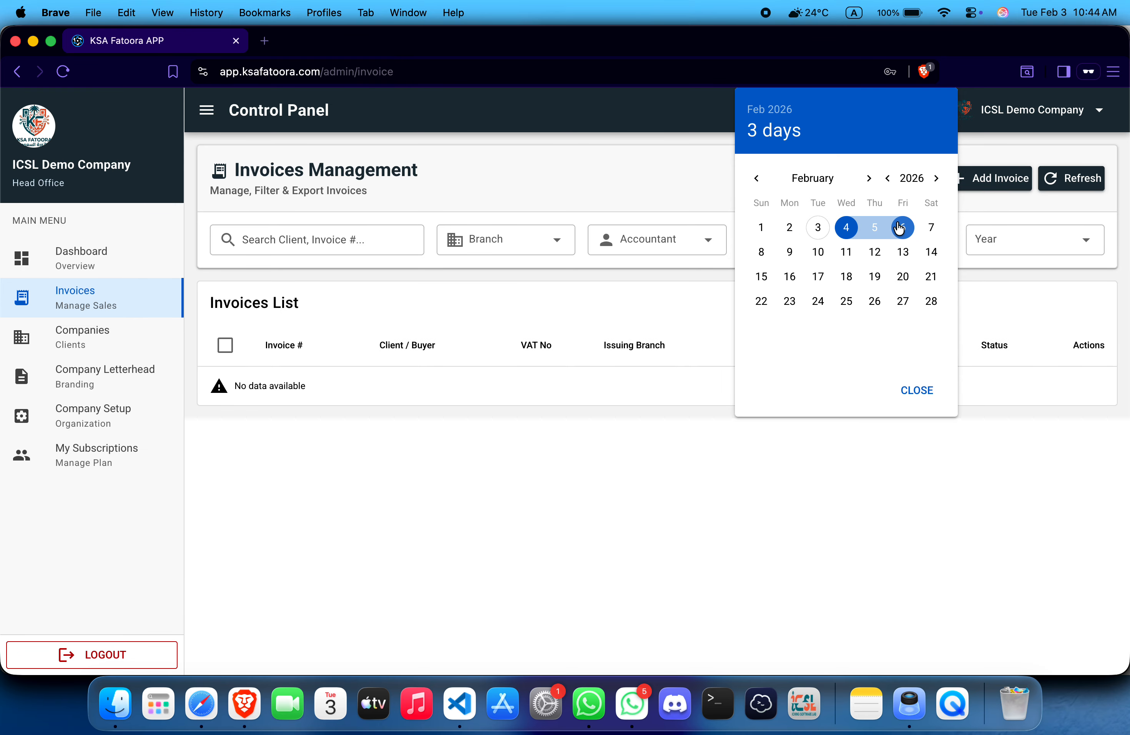
click(920, 388)
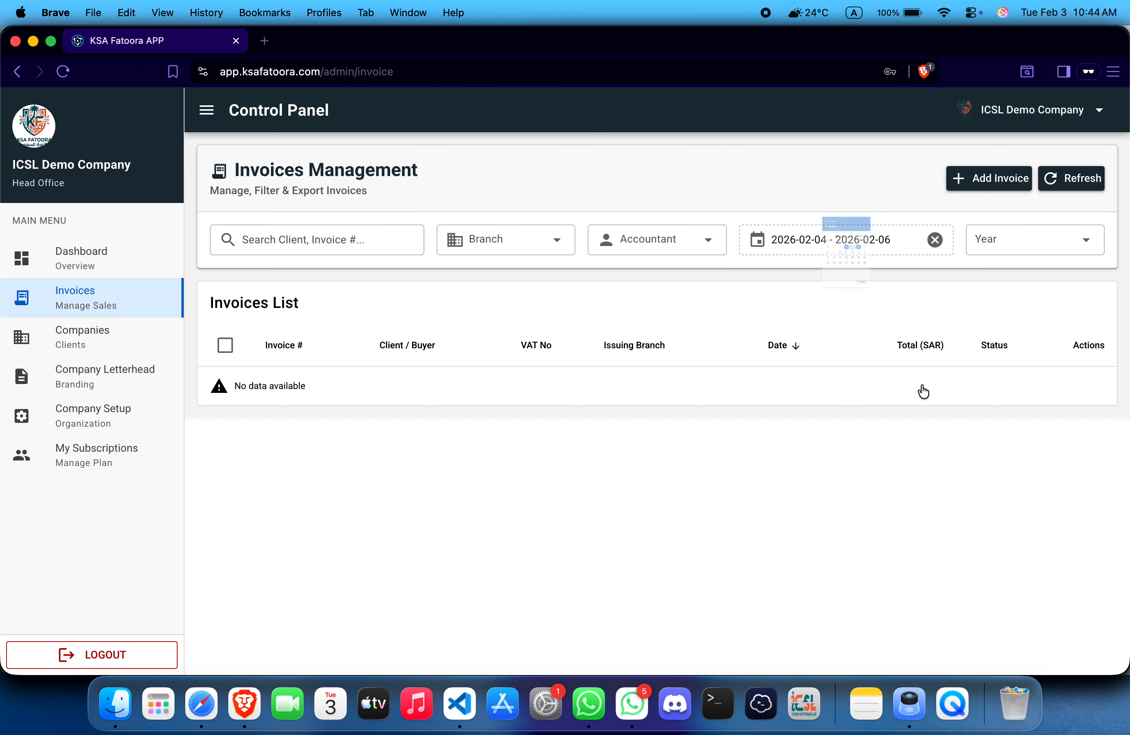
click(935, 239)
click(1014, 235)
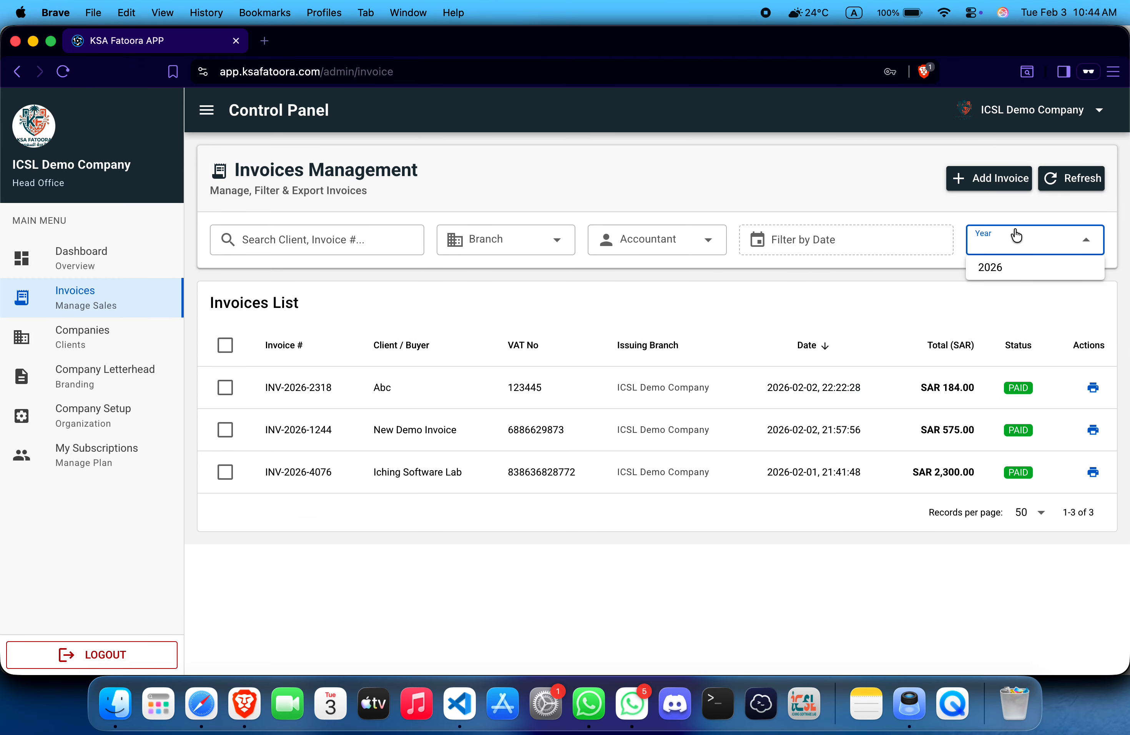
click(1001, 266)
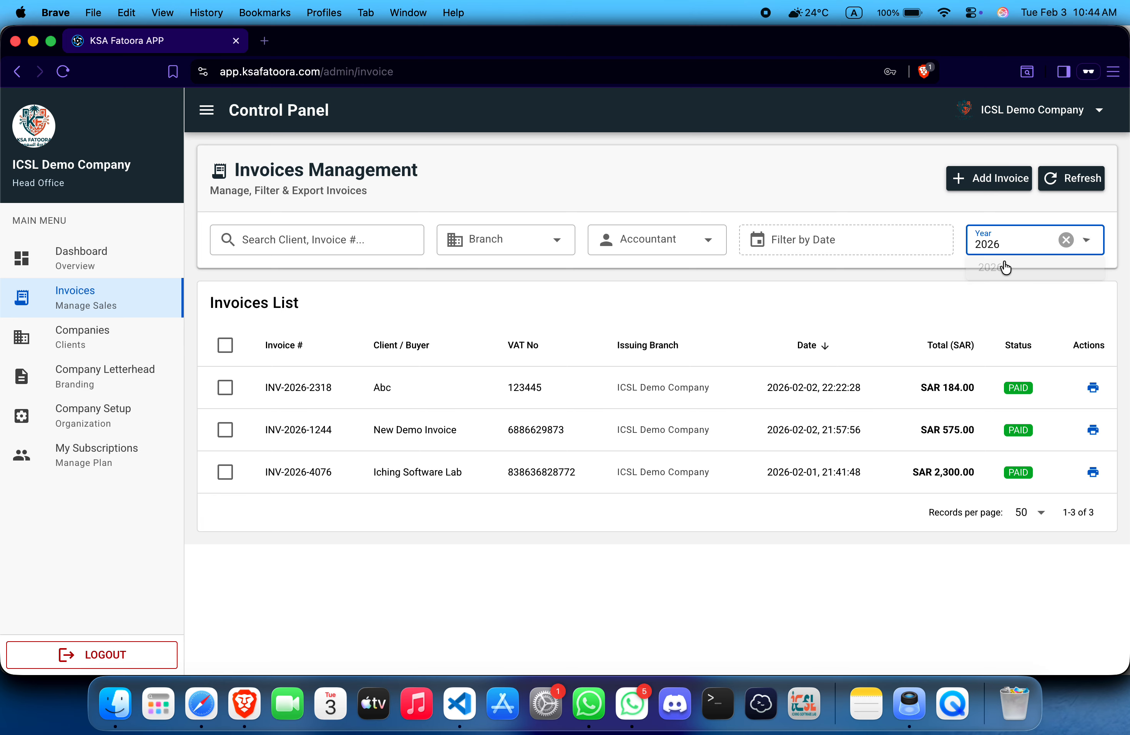
click(1067, 239)
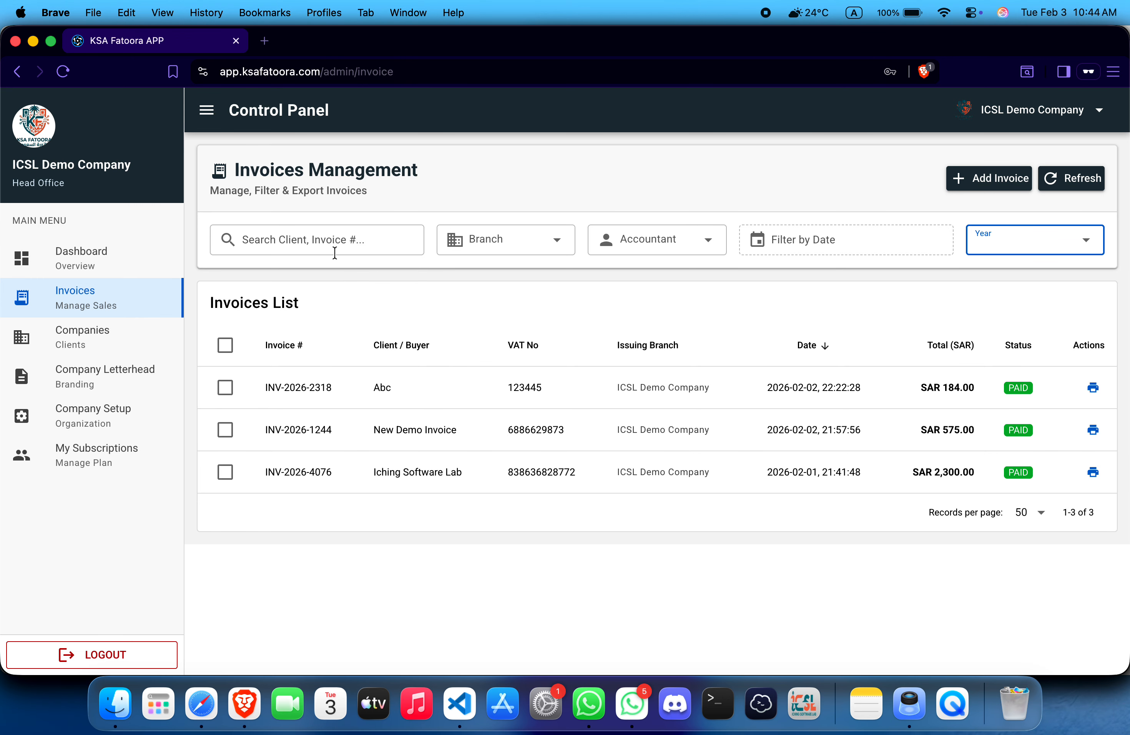
Step: Search invoices for INV-2026-2318 and then 'abc', clearing each search
triple_click(295, 387)
key(super+c)
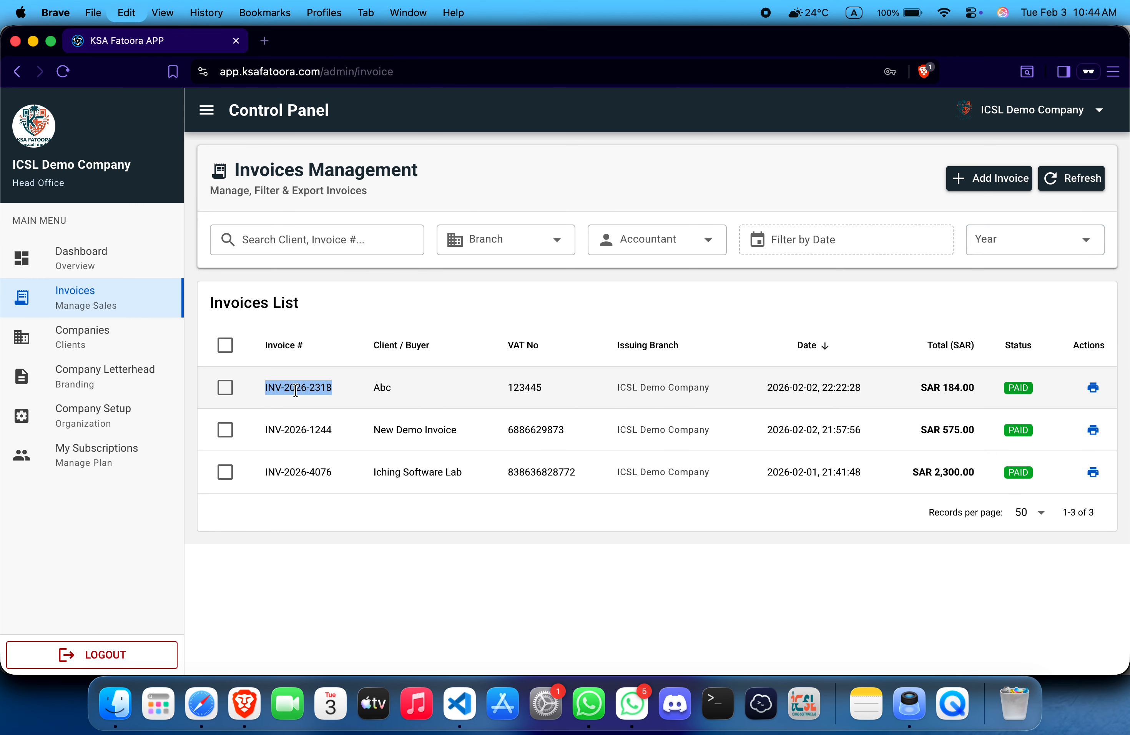
click(314, 234)
key(super+v)
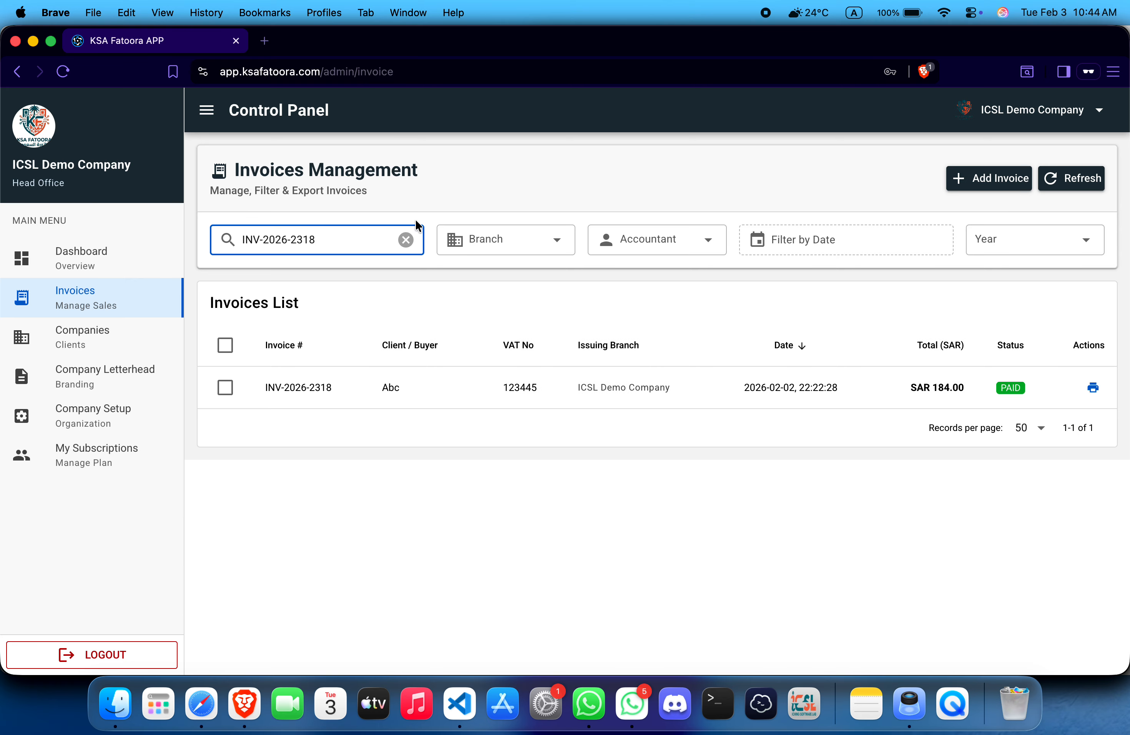
click(407, 239)
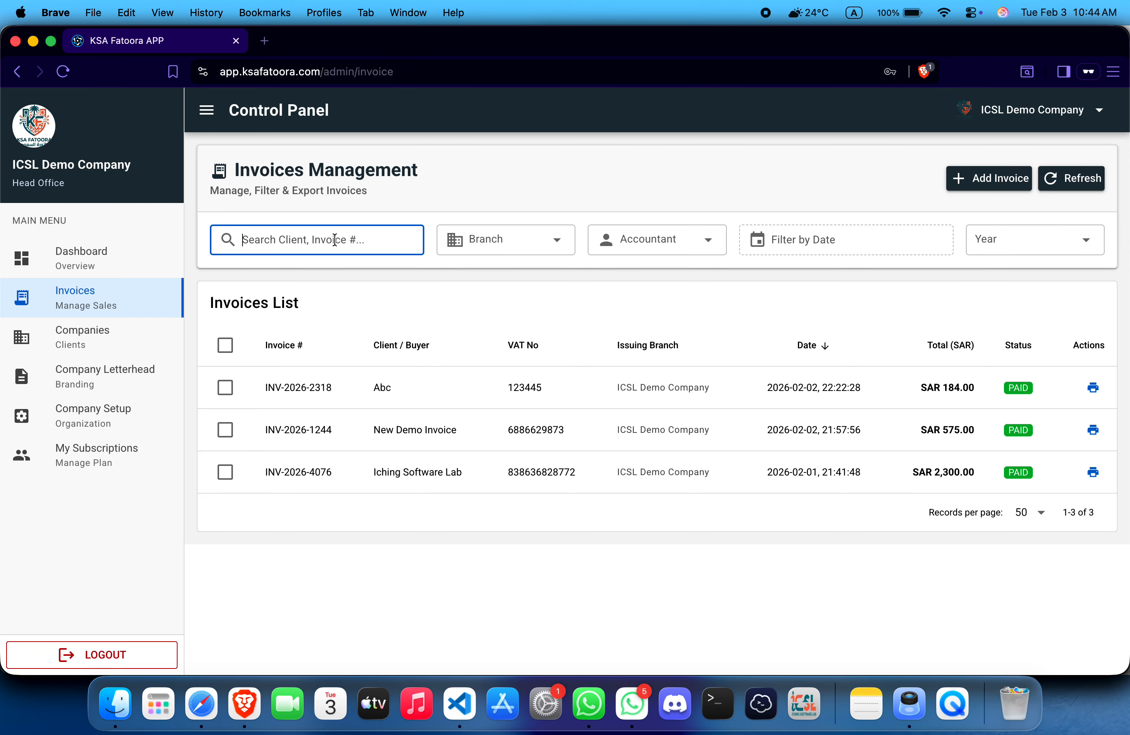
text(abc)
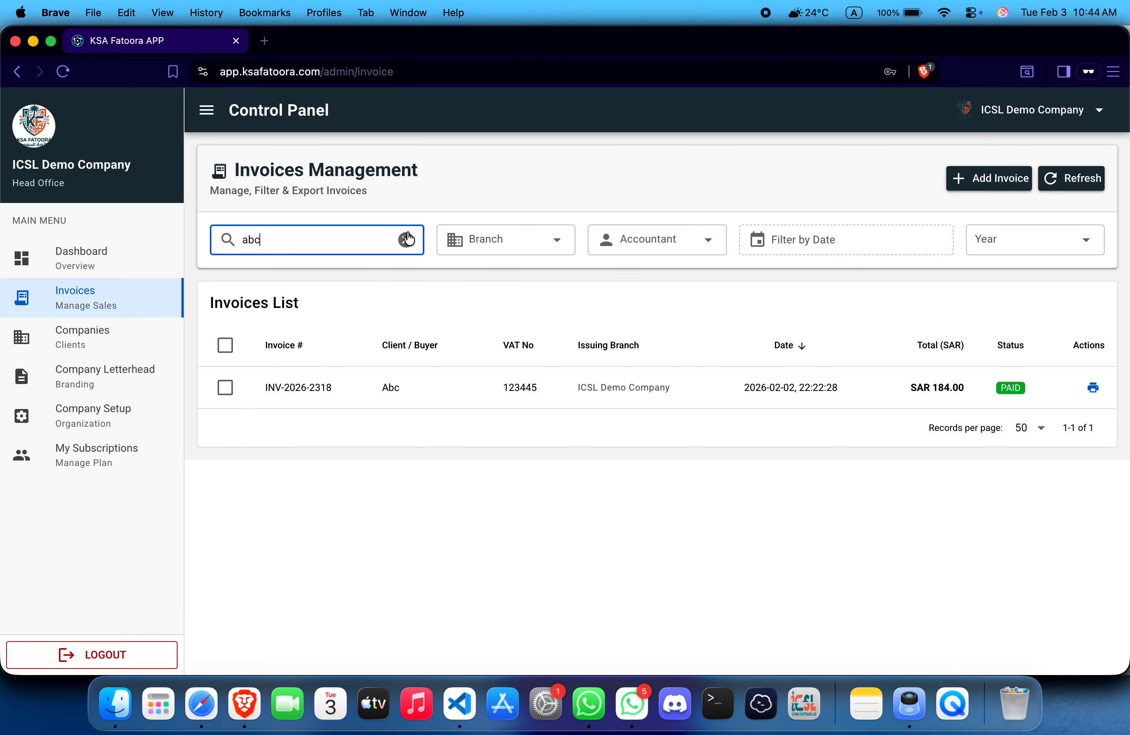
click(407, 238)
Step: Start a new invoice and enter customer New Demo Company 1 with its VAT / TRN number
click(1017, 181)
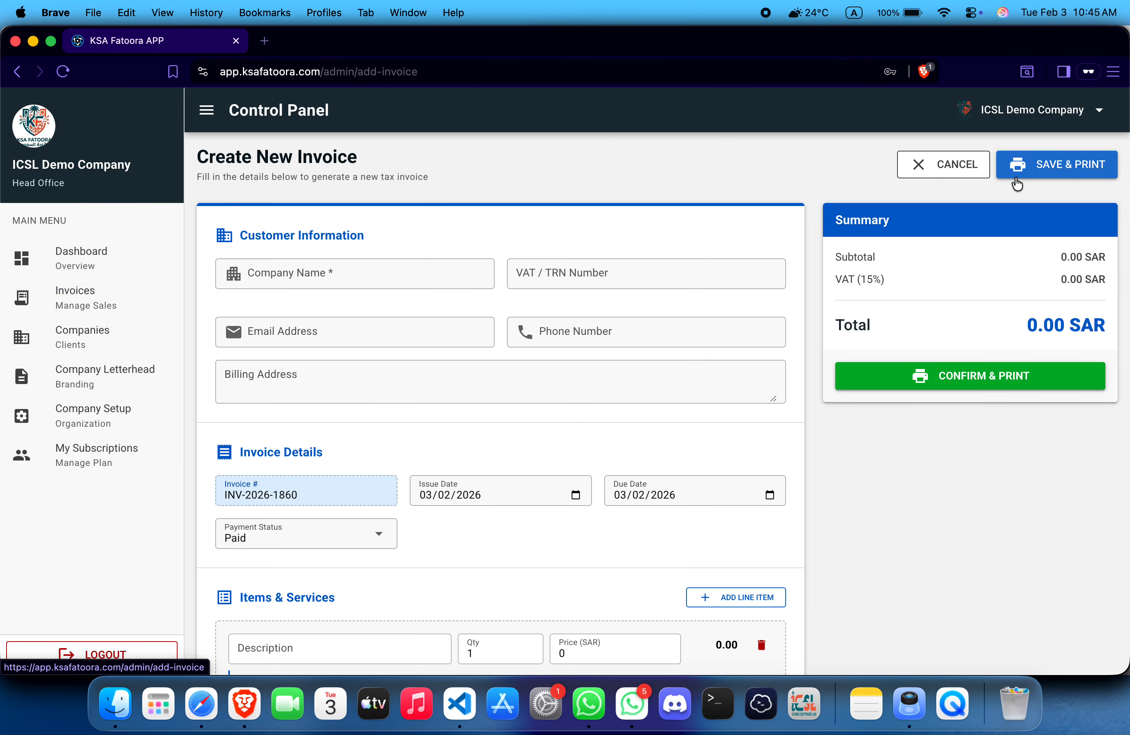
scroll(561, 167, down, 3)
scroll(355, 265, up, 3)
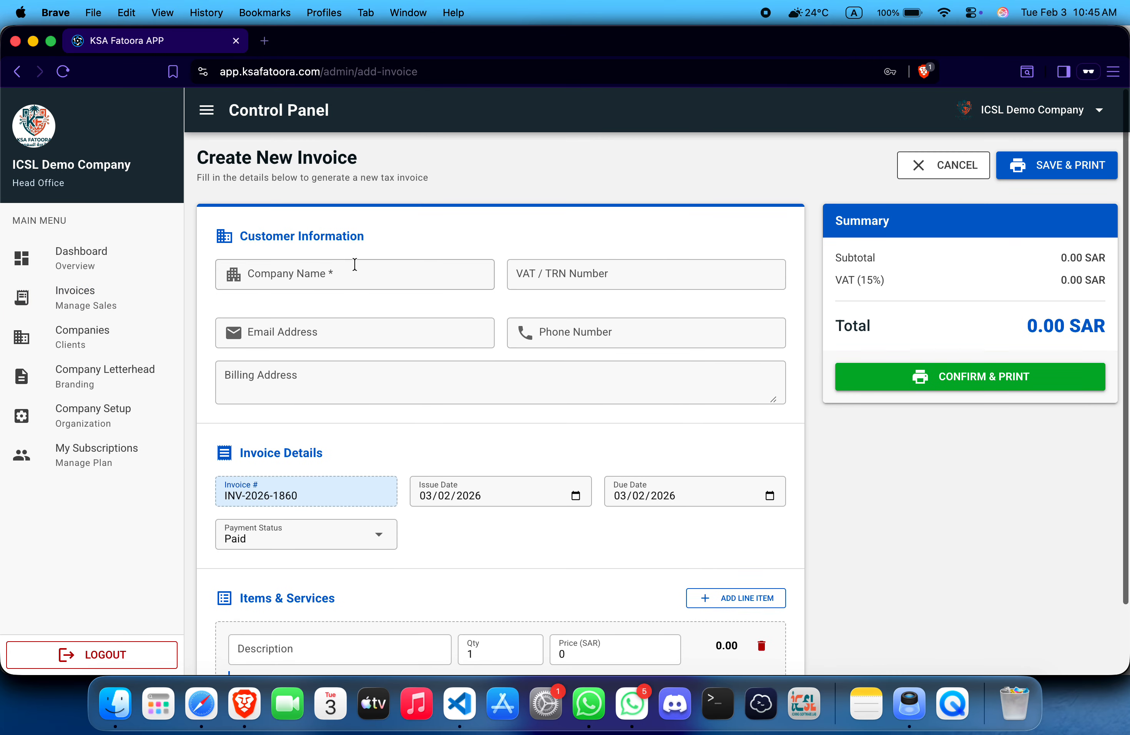
click(355, 265)
text(New Demo Company 1)
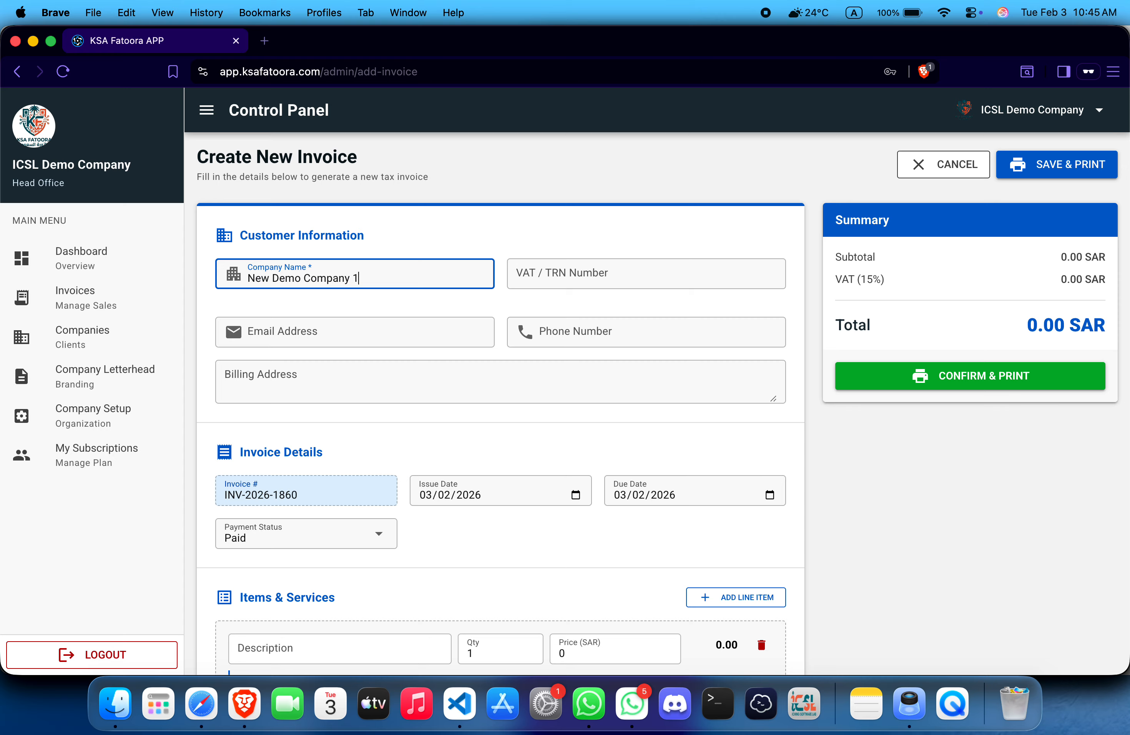
click(547, 272)
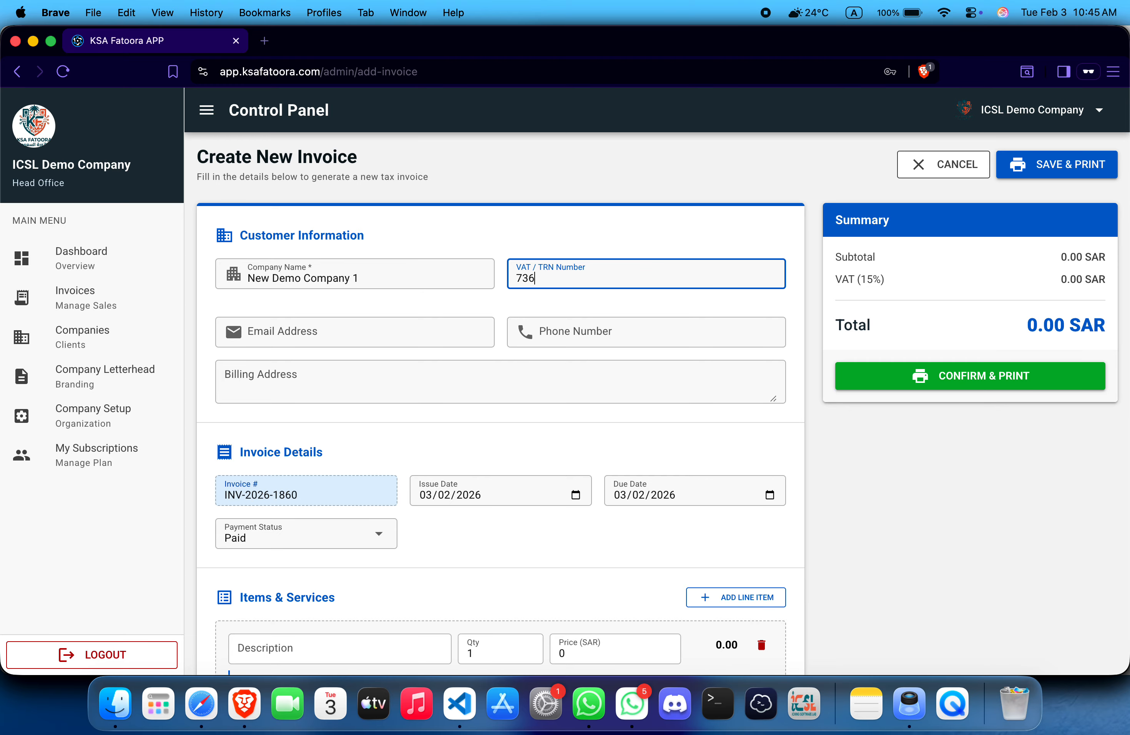
Step: Fill in the customer's e-mail and phone number and pick the saved billing address
click(432, 325)
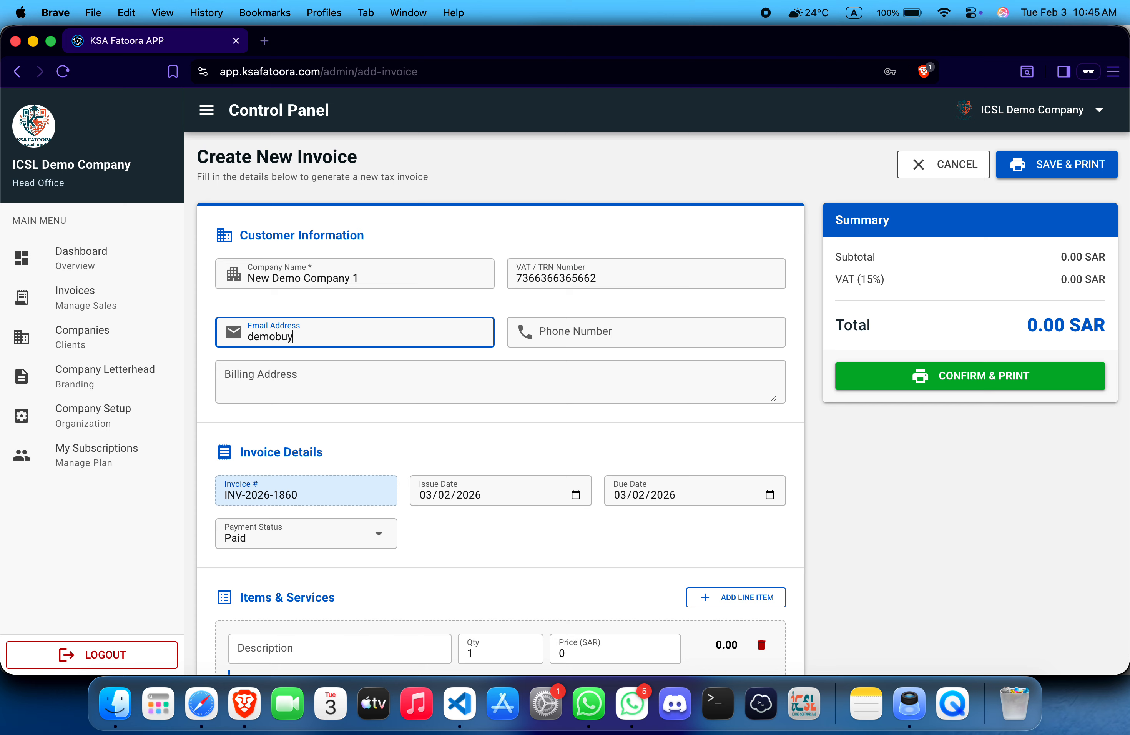
click(646, 323)
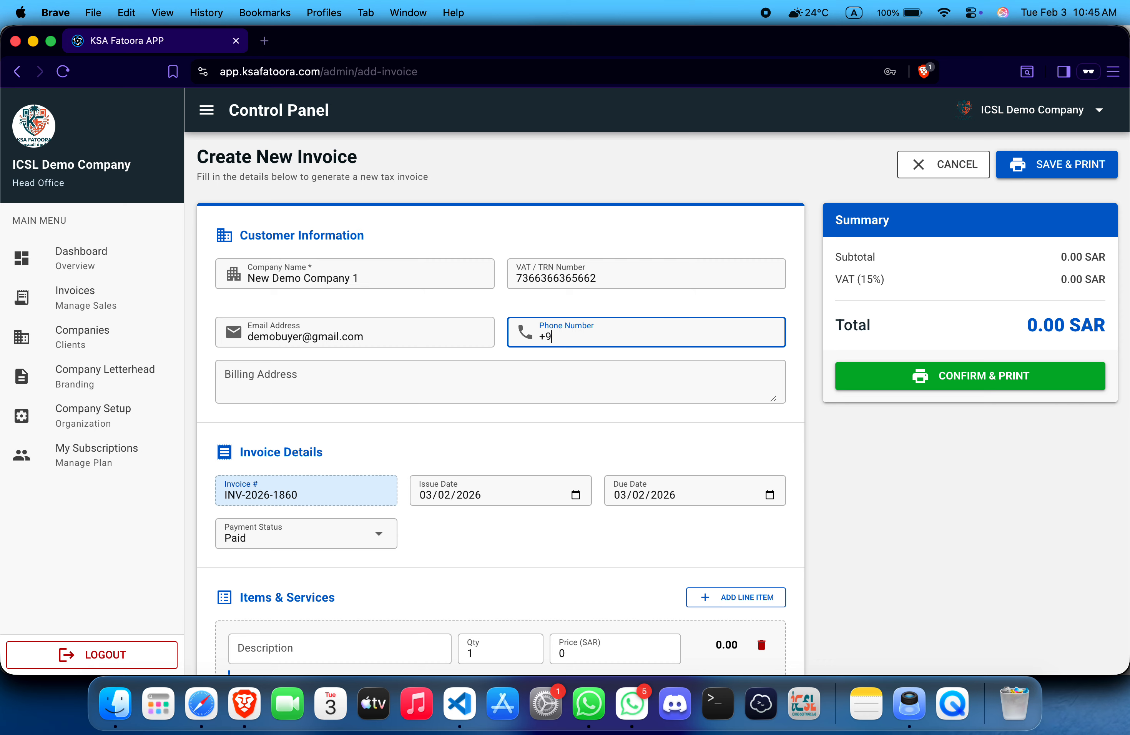
click(500, 374)
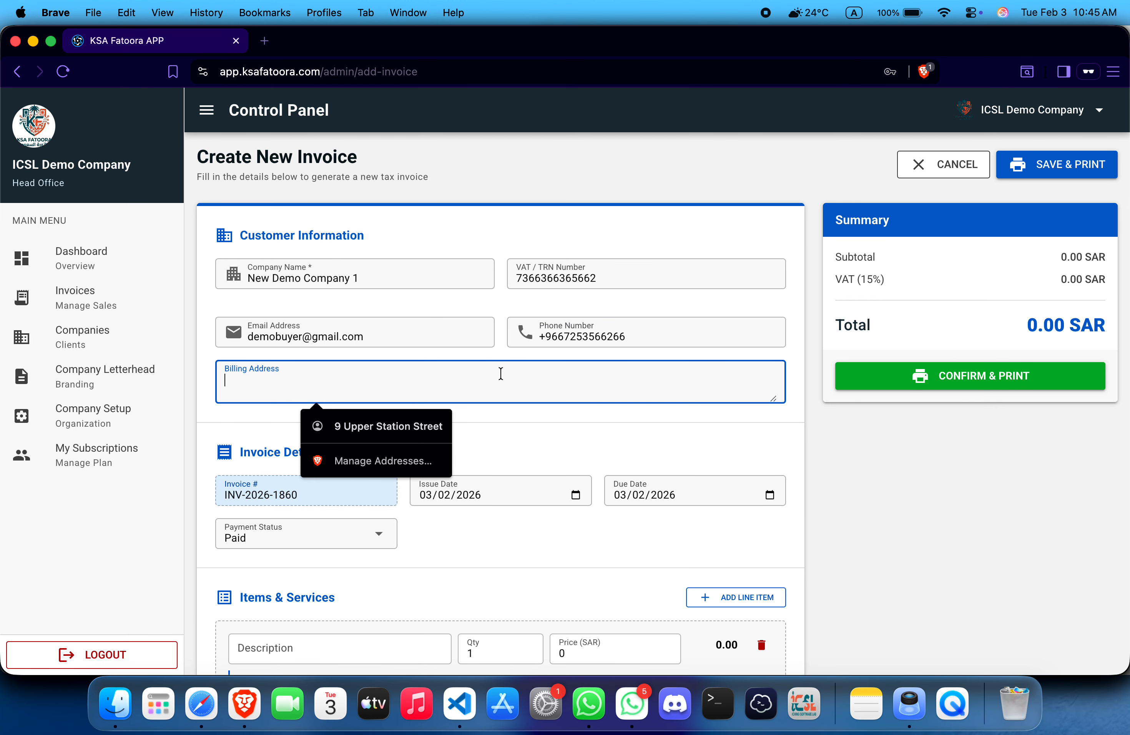
click(395, 426)
click(415, 427)
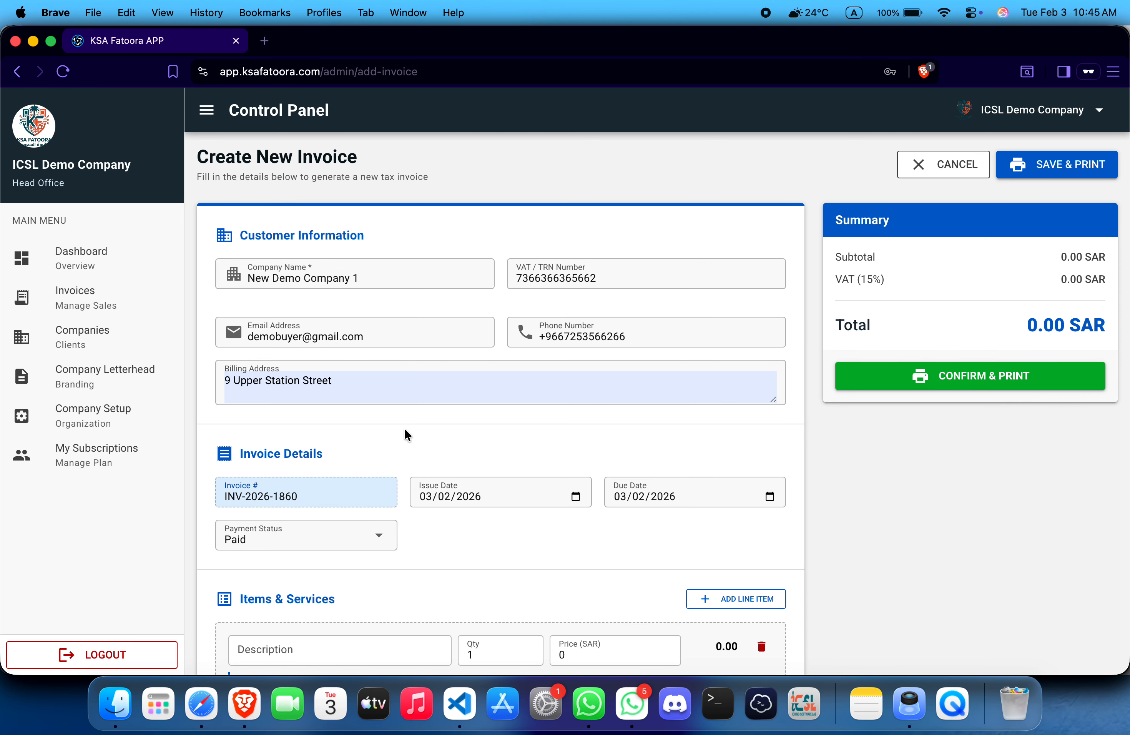
scroll(404, 428, down, 3)
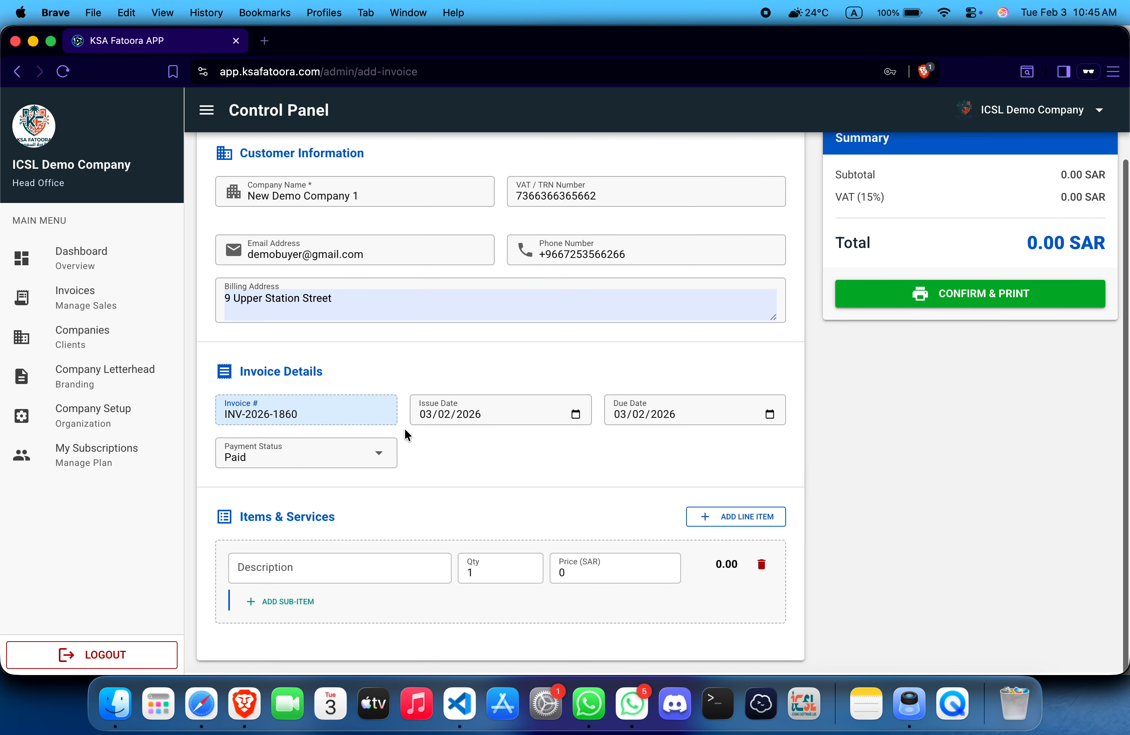
Step: Keep payment status Paid with issue and due dates both at 03/02/2026
click(376, 466)
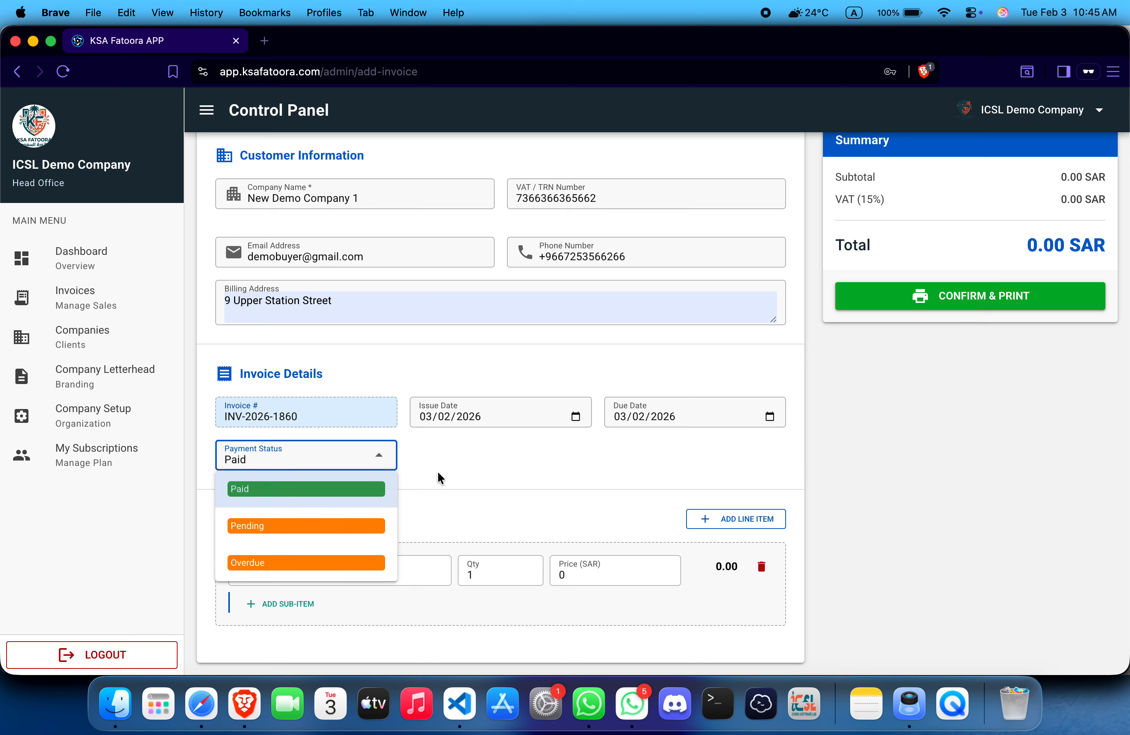
click(452, 460)
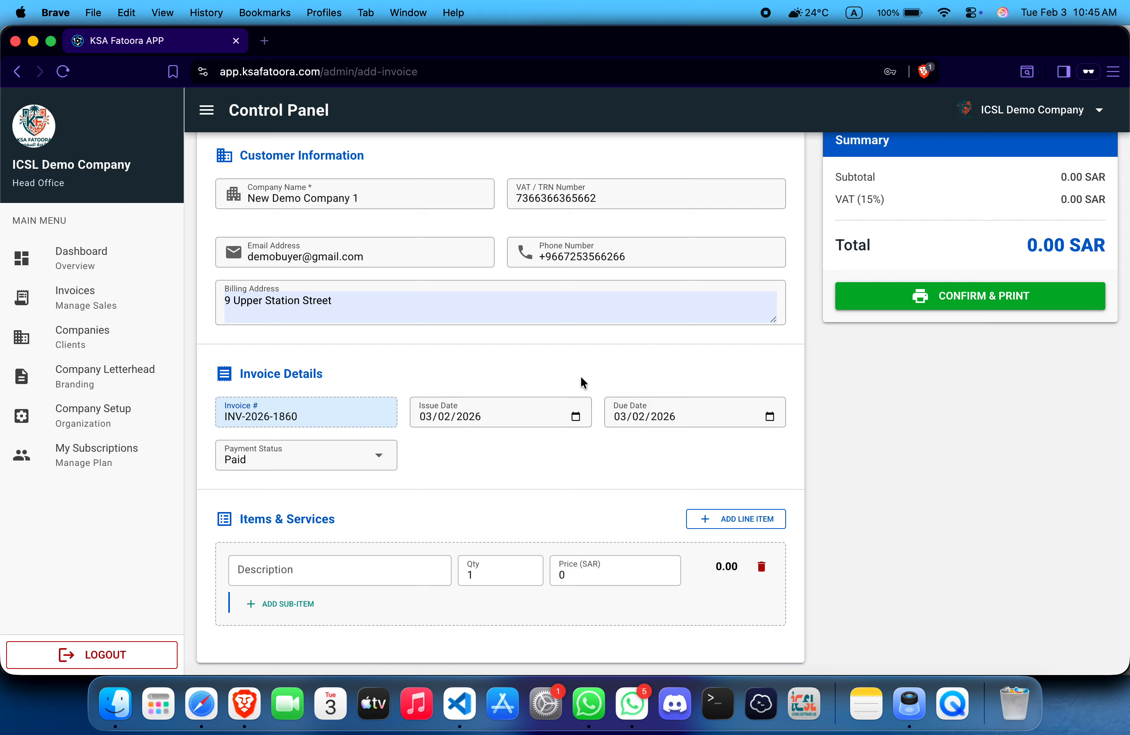
click(577, 417)
click(600, 391)
click(756, 415)
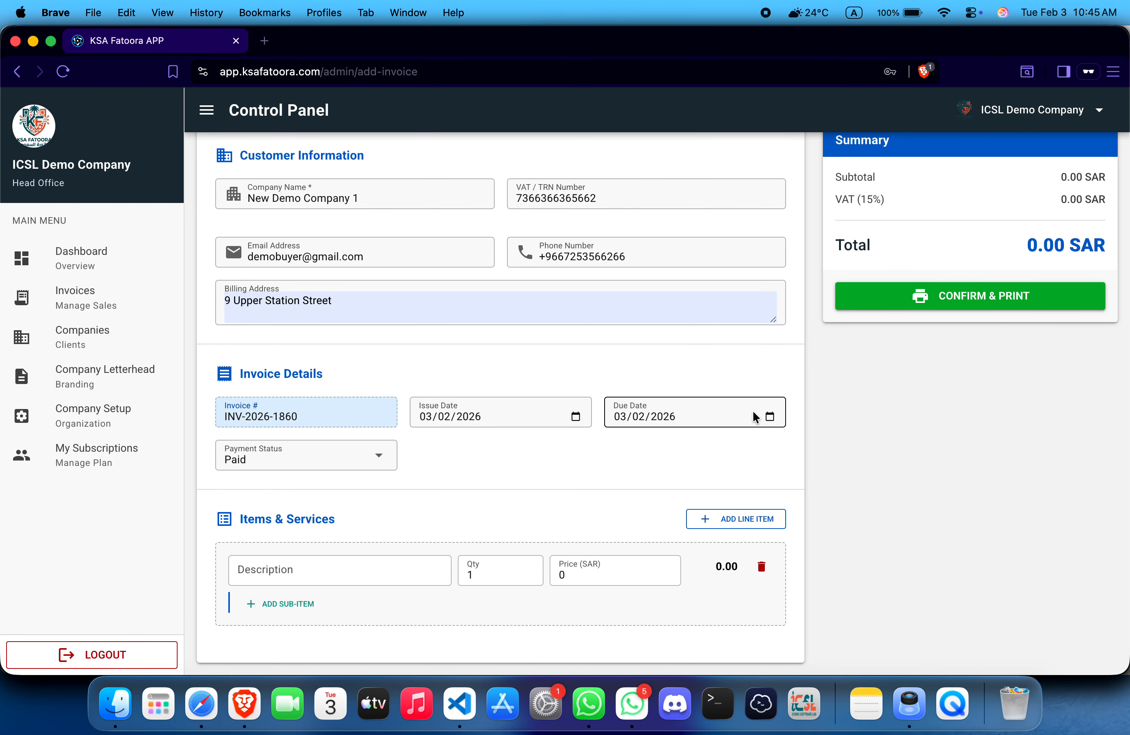
click(770, 416)
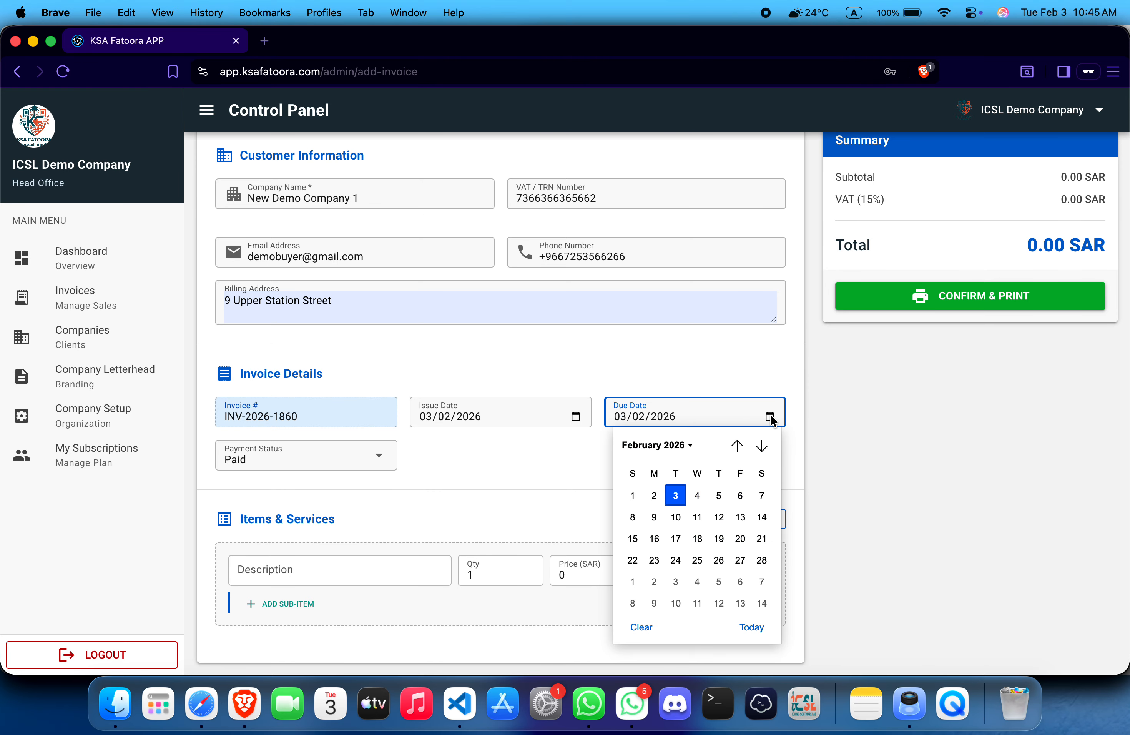
click(742, 370)
click(608, 440)
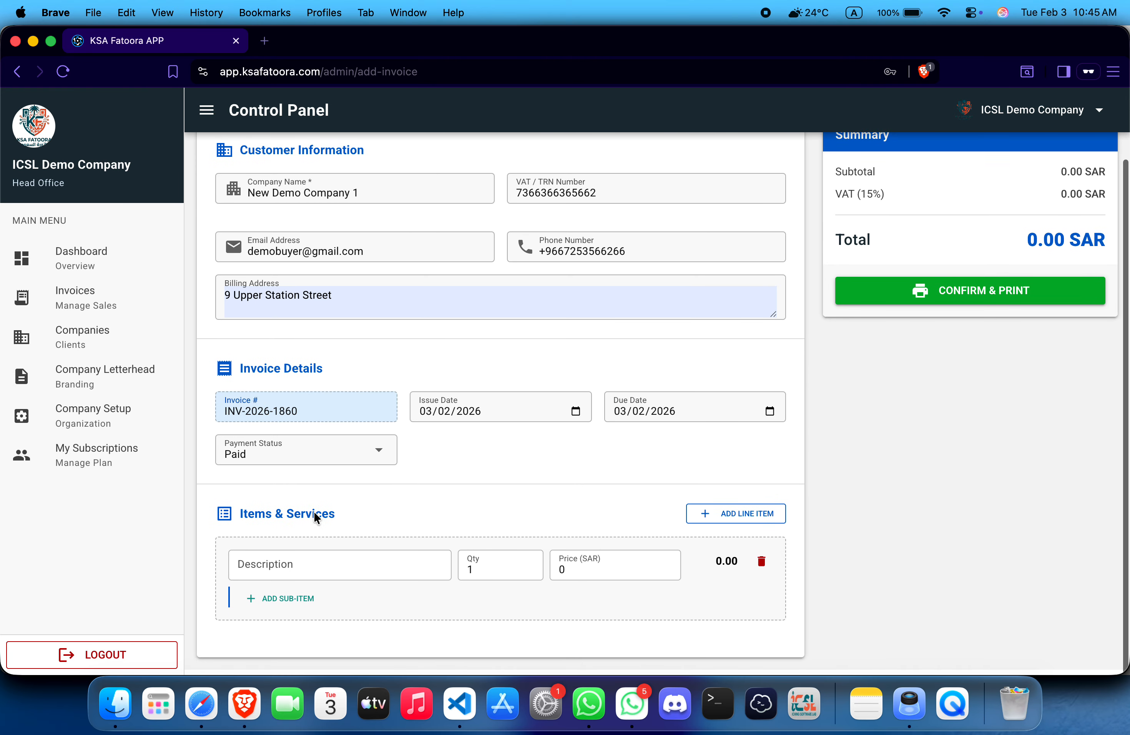
click(289, 572)
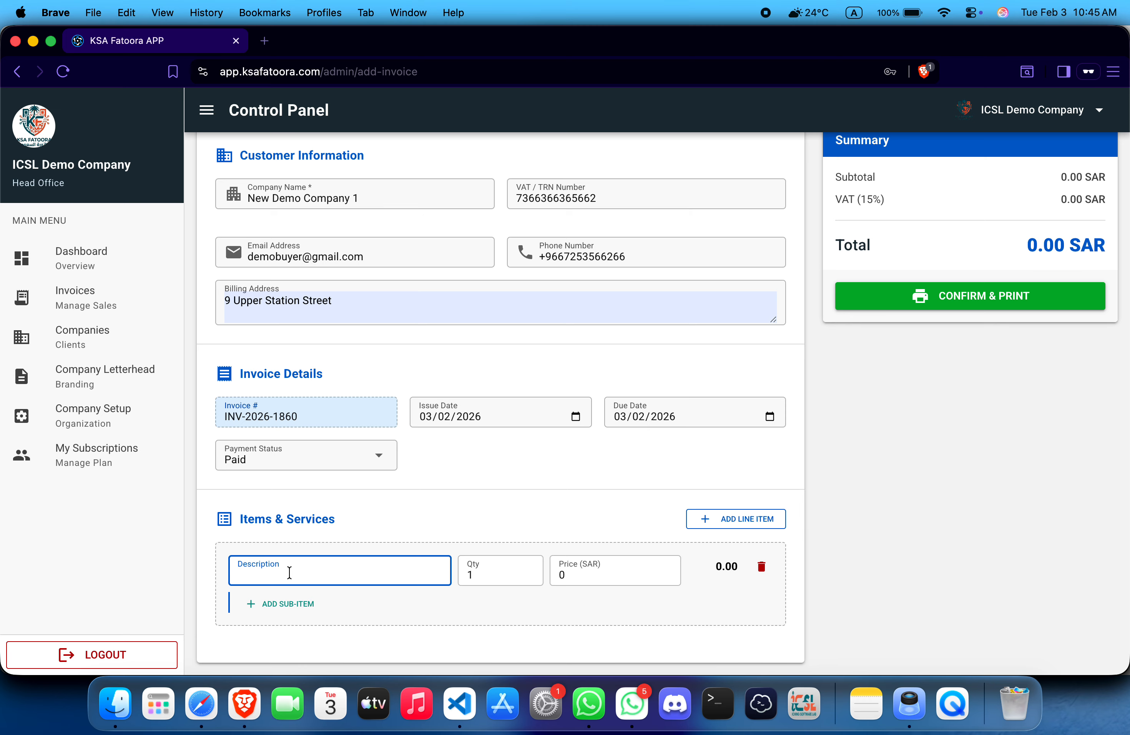
Step: Enter the first line item Demo Products, quantity 200 at price 100
text(Demo Products)
click(492, 573)
key(BackSpace)
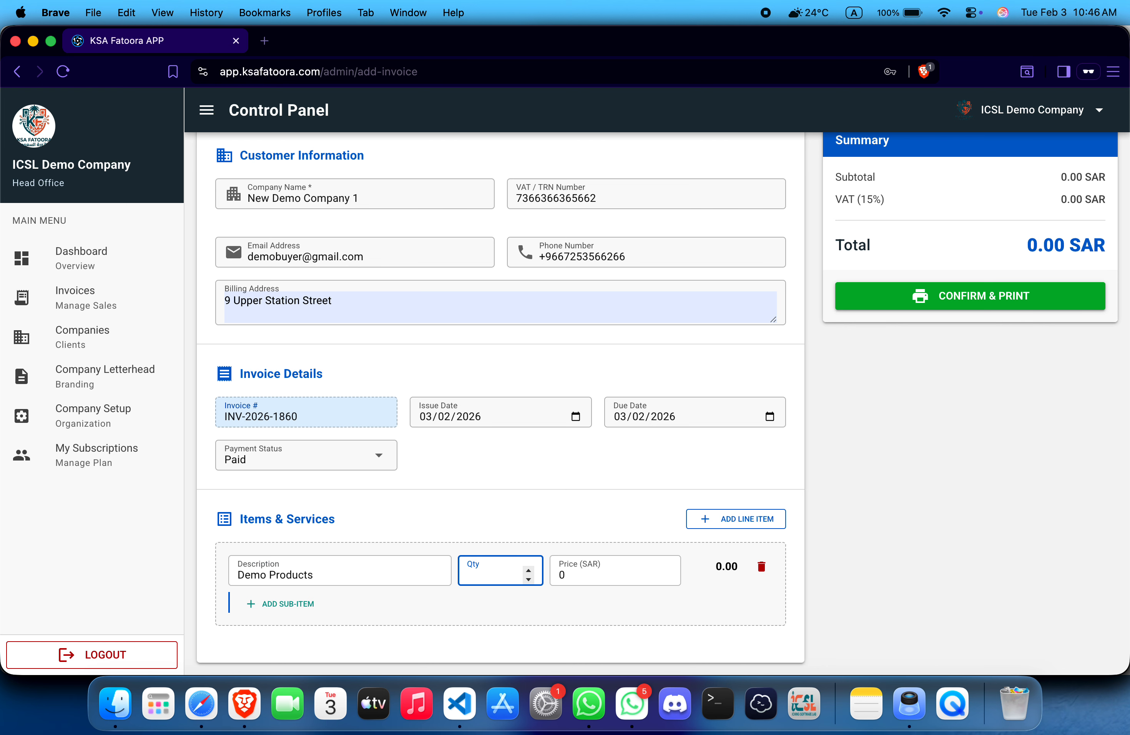
text(200)
click(593, 569)
key(BackSpace)
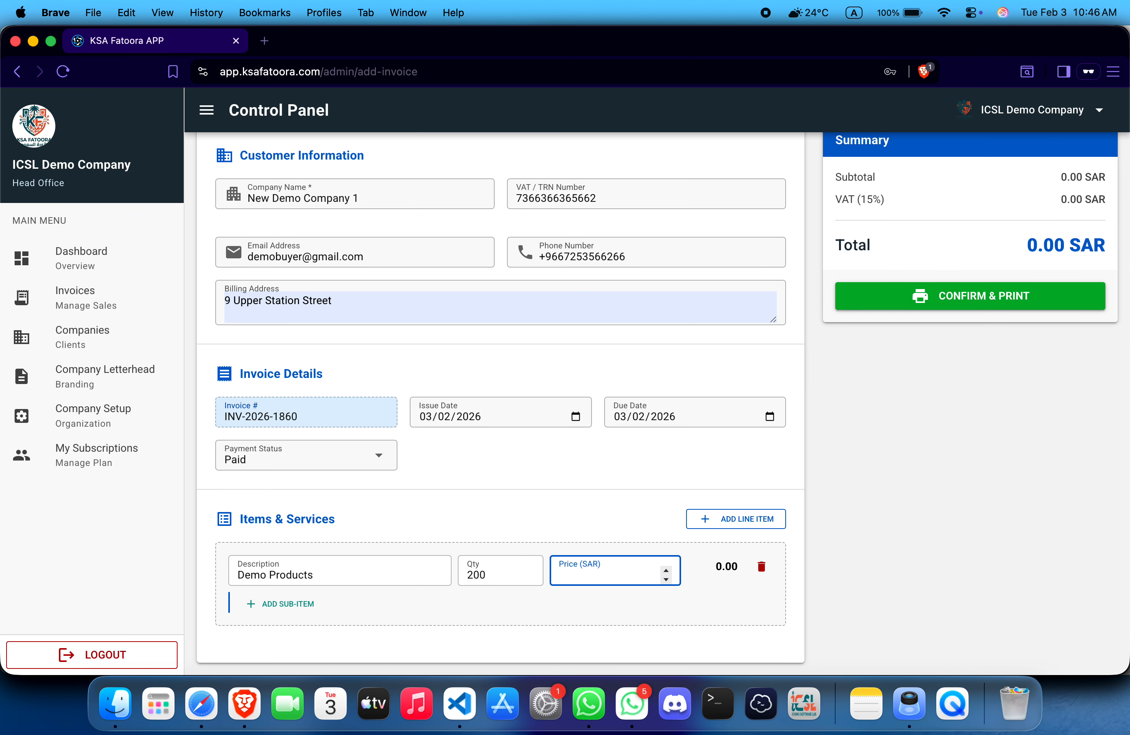
text(100)
click(578, 525)
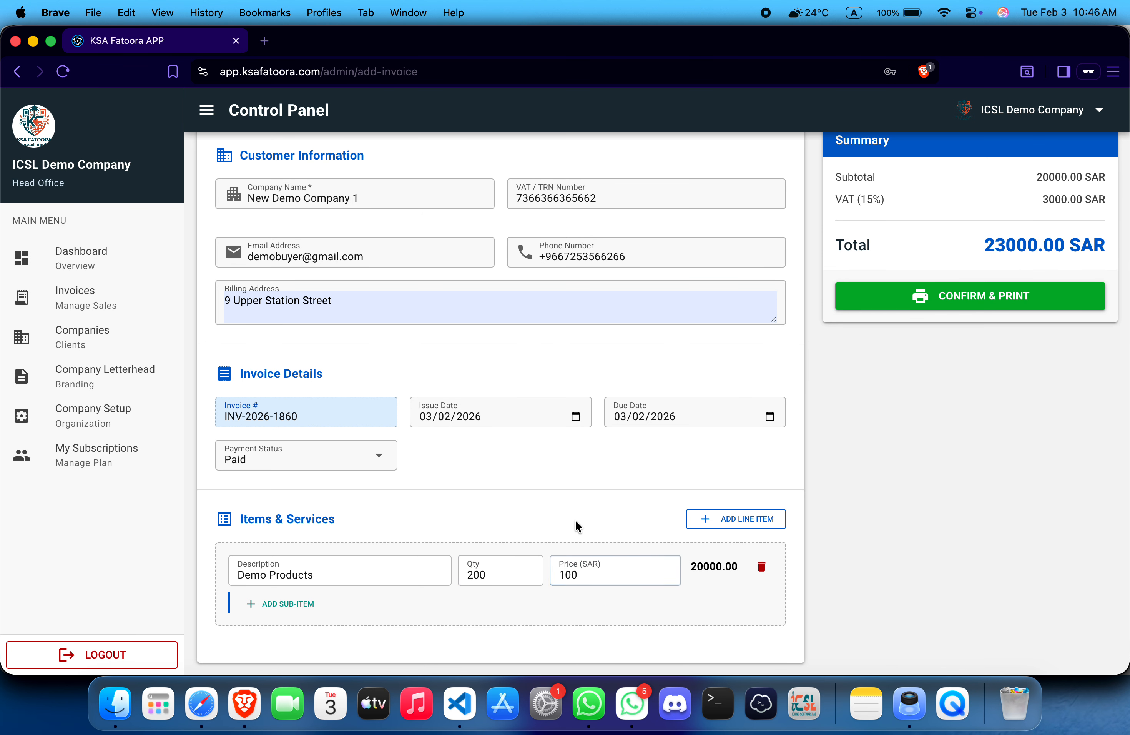
Step: Add sub-item Demo Products Accs, 2 at 120, then add a blank second line
click(308, 605)
scroll(308, 608, down, 2)
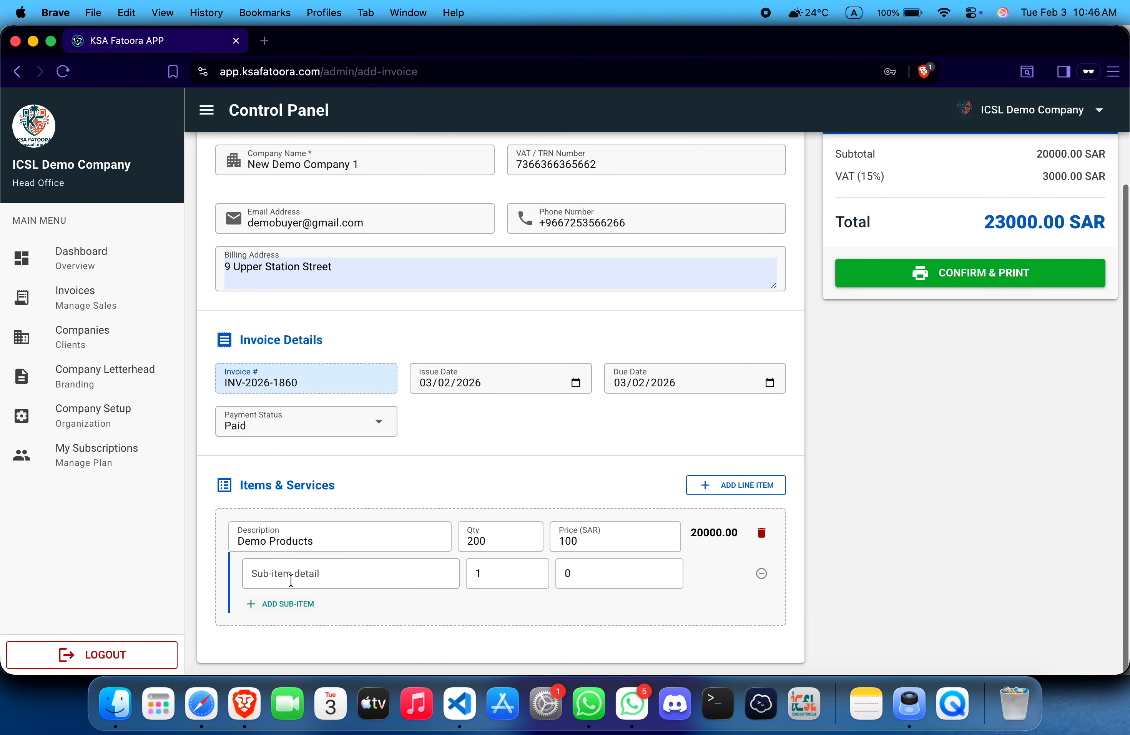
click(330, 572)
text(Demo Products Accs)
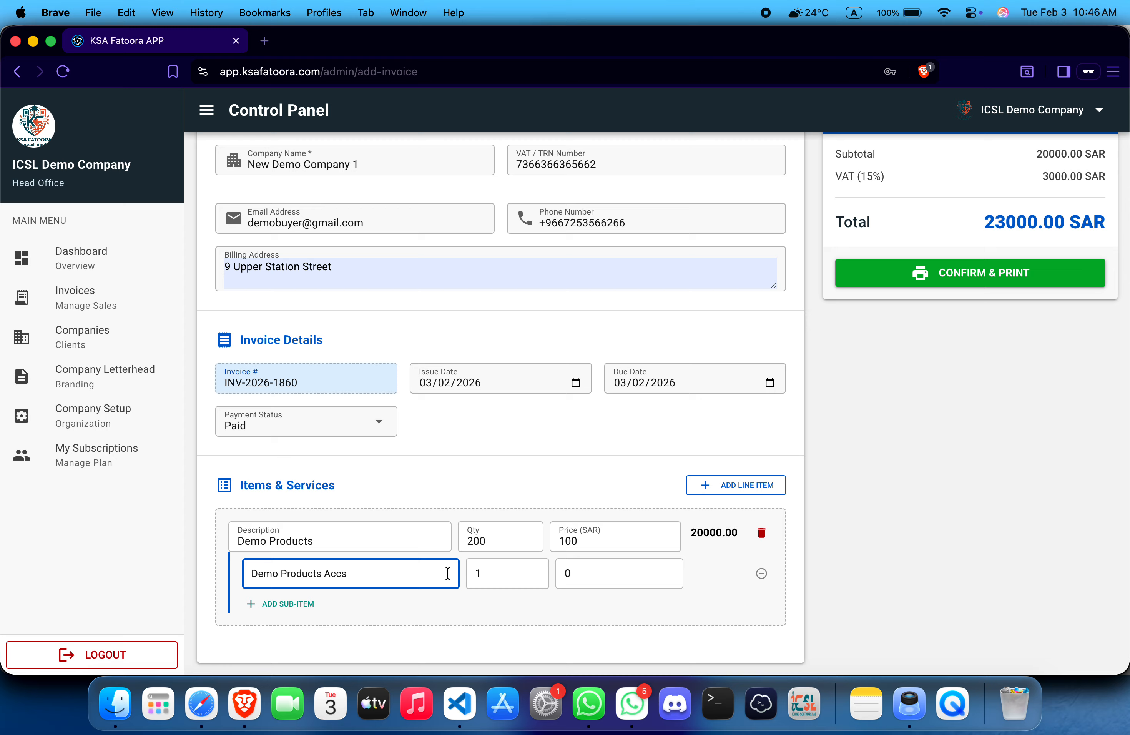
click(508, 580)
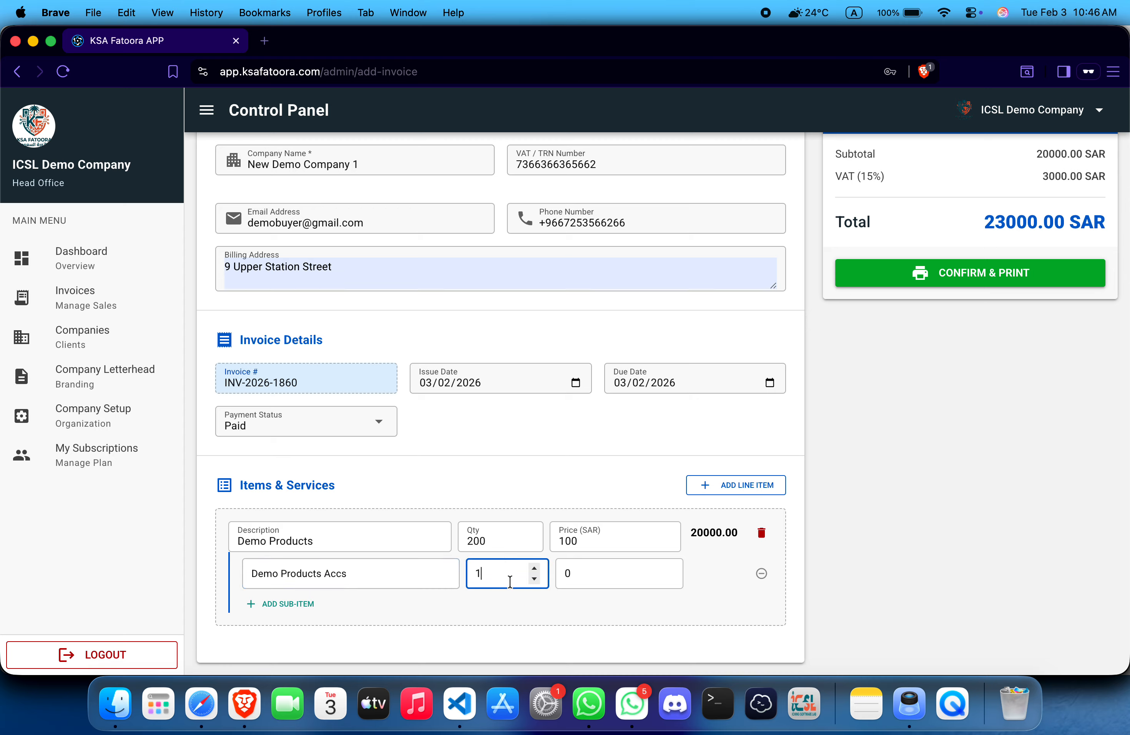
key(BackSpace)
key(Tab)
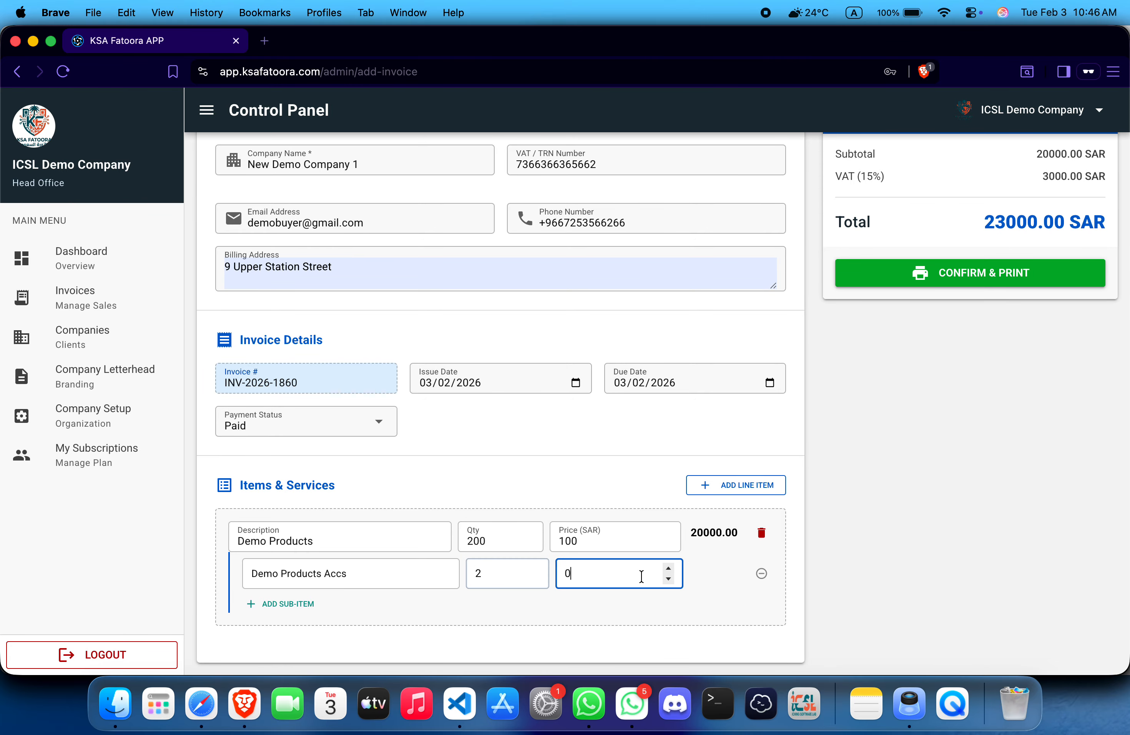
text(120)
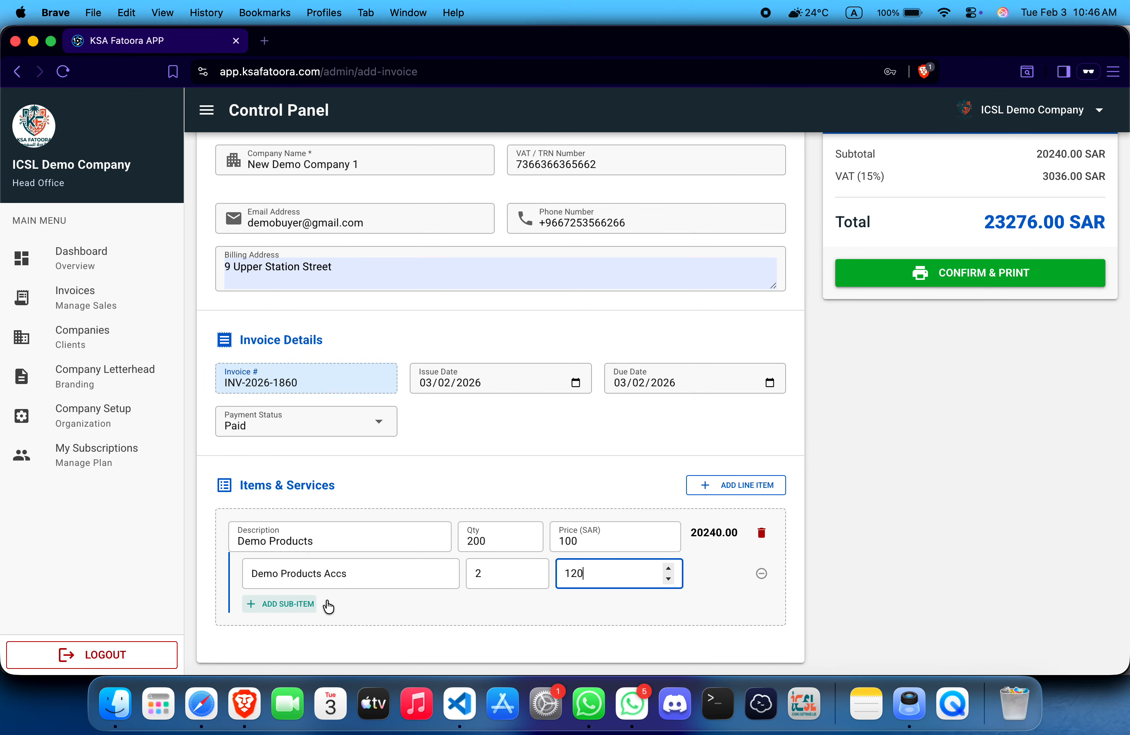
click(725, 491)
Step: Fill the second line as Demo Service, quantity 200 at price 12
scroll(573, 496, down, 3)
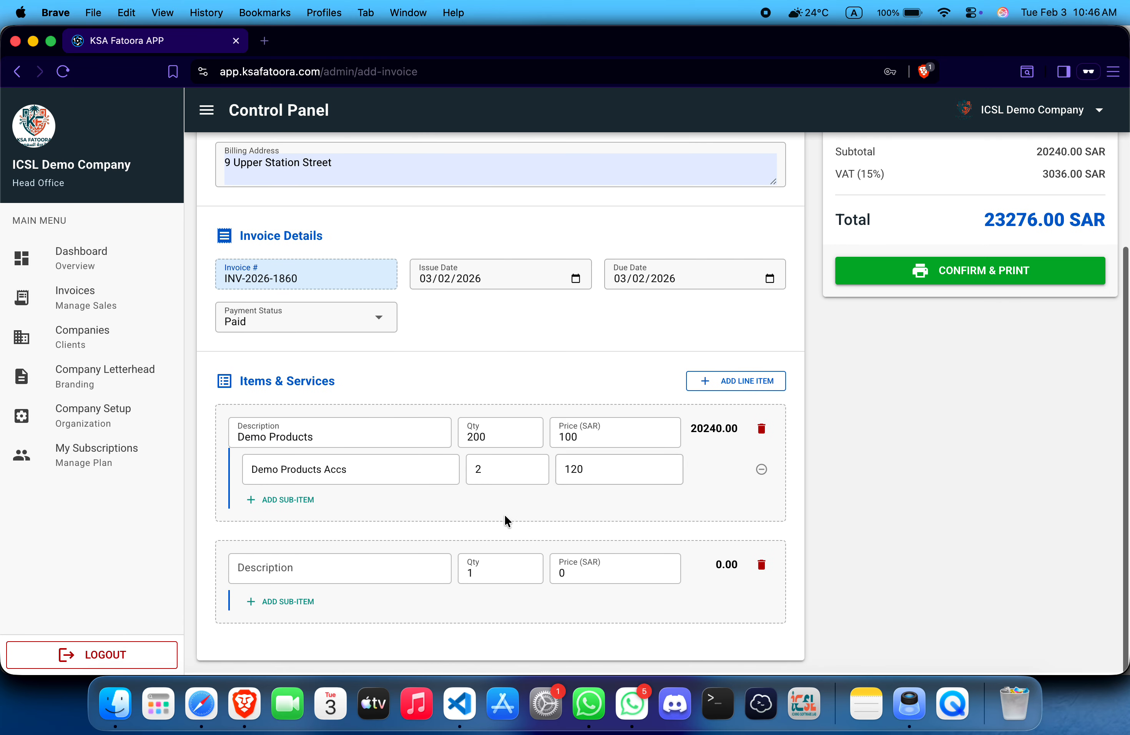
click(323, 567)
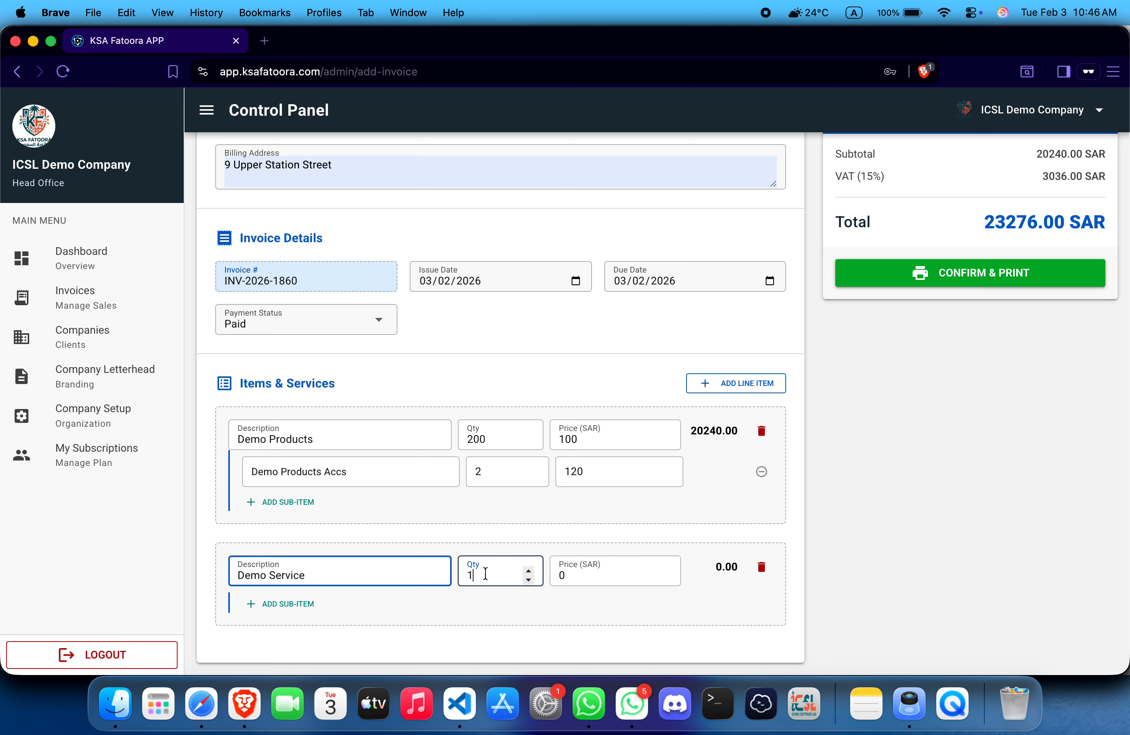
key(BackSpace)
text(200)
click(570, 575)
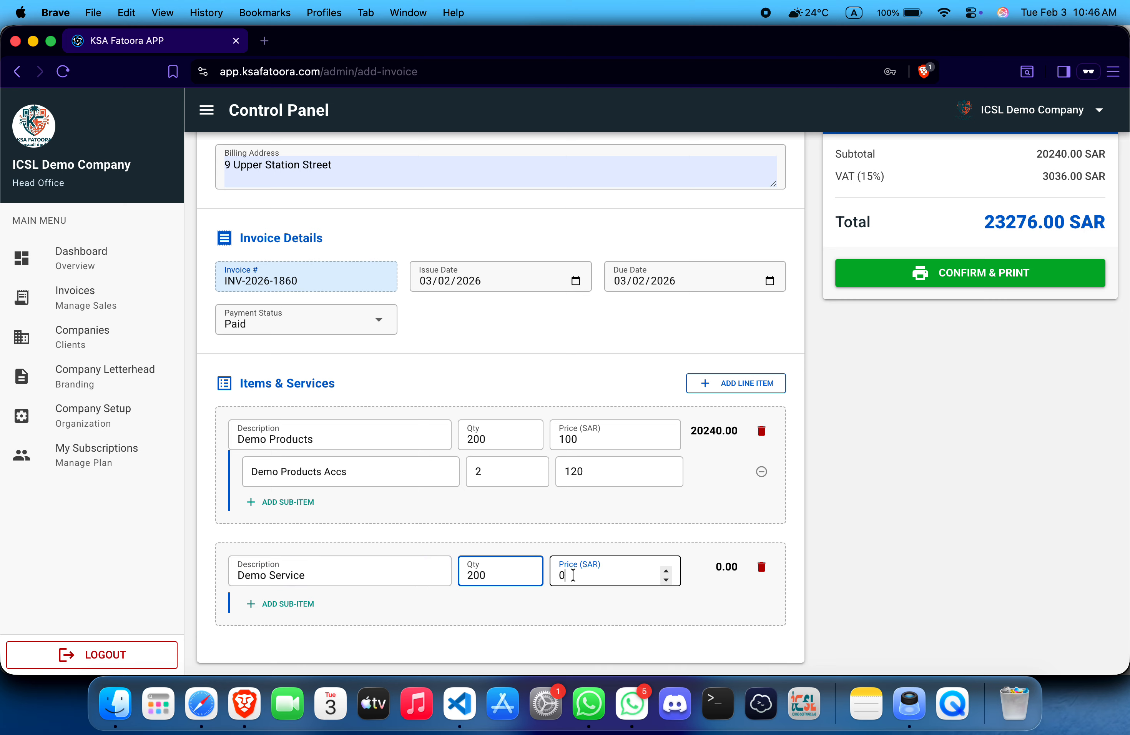
key(BackSpace)
text(12)
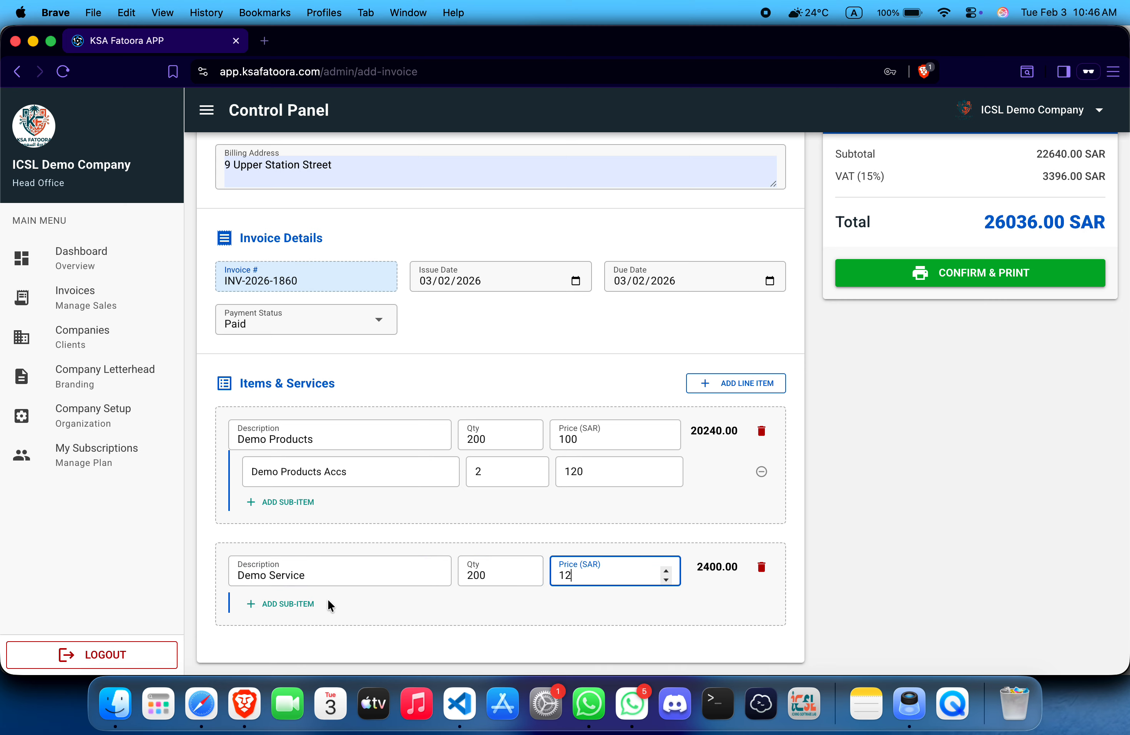
Step: Add sub-item Service Server priced 3000, bringing the total to 29486.00 SAR
click(307, 604)
click(307, 608)
text(Service Server)
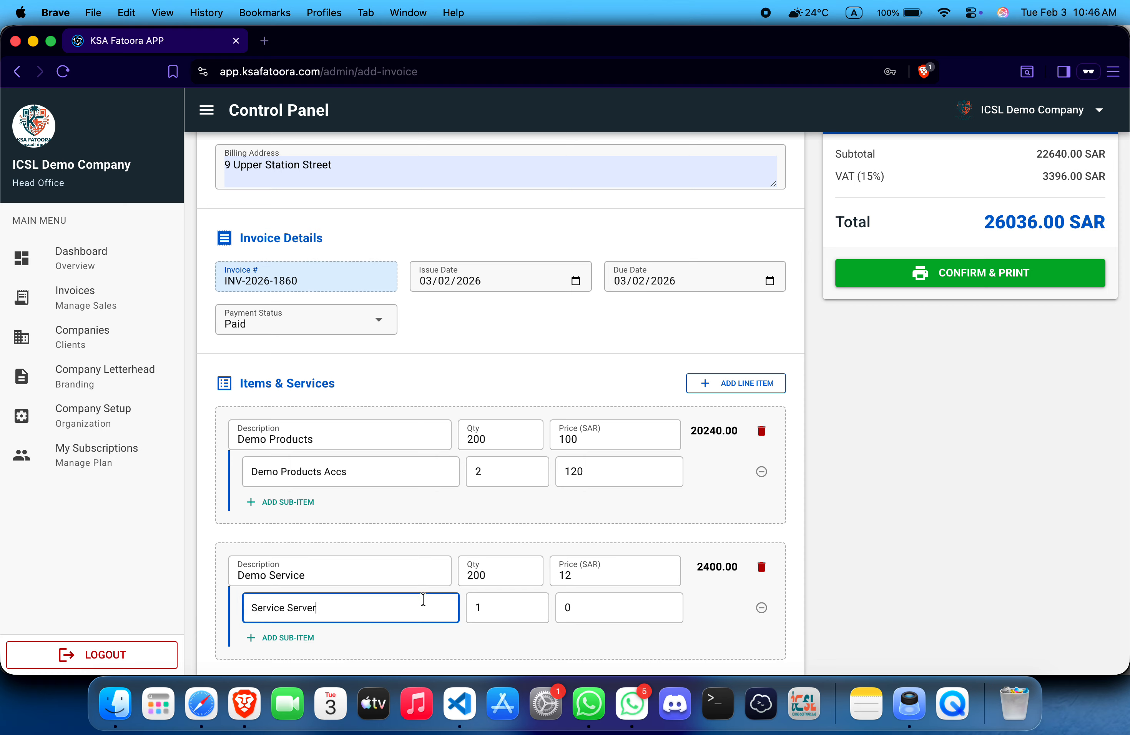
click(591, 615)
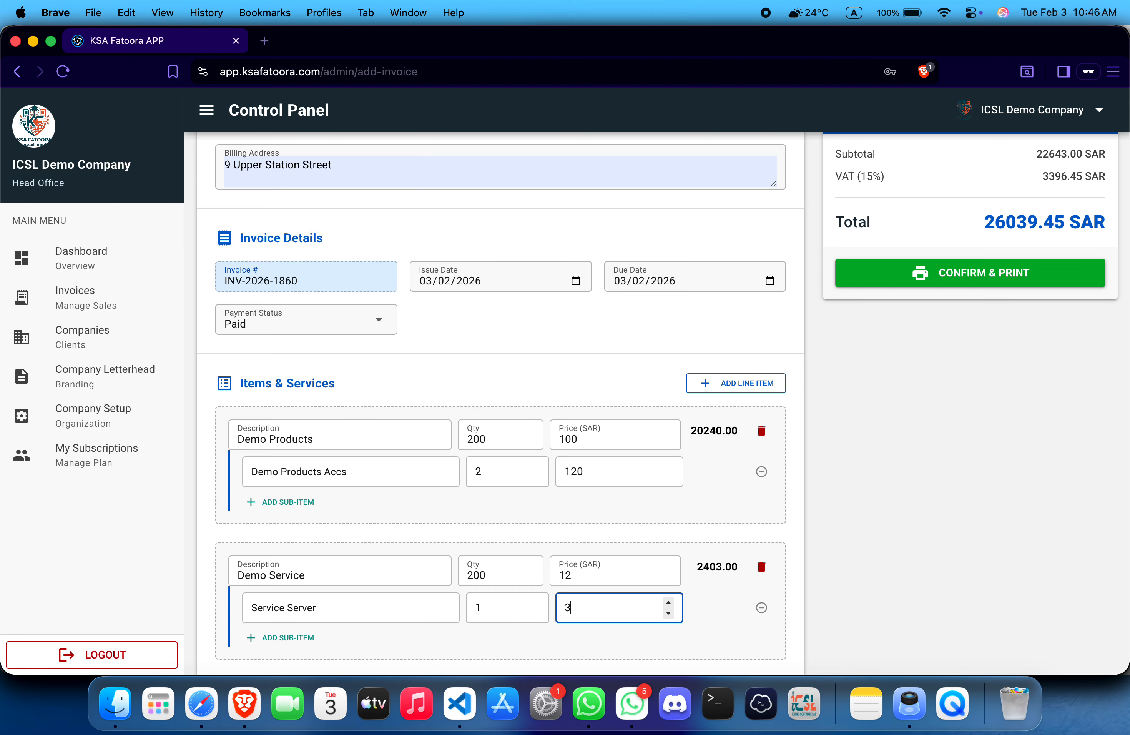
click(712, 585)
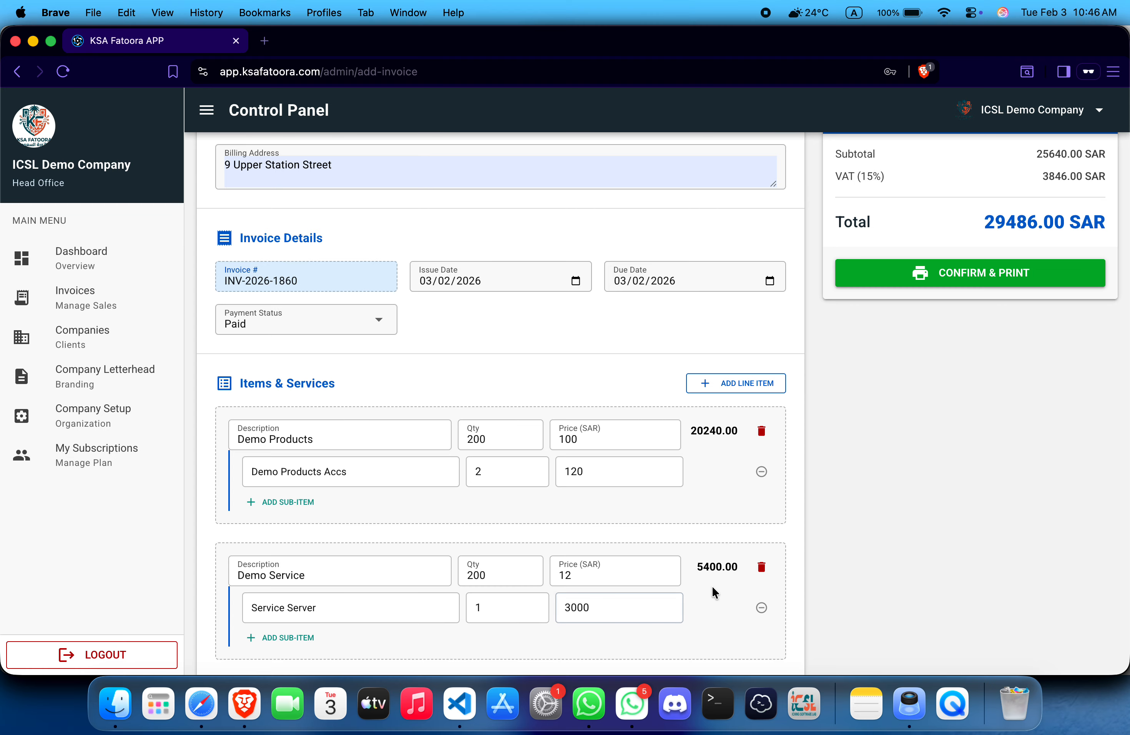
scroll(711, 585, up, 5)
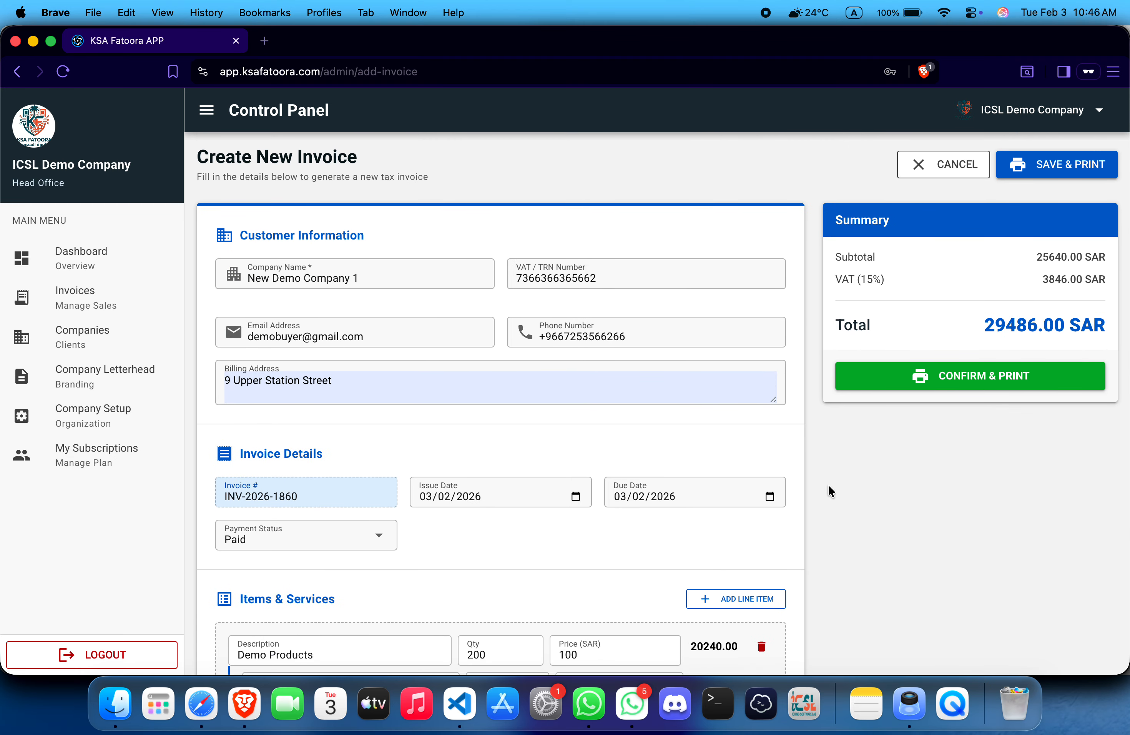
Step: Save invoice INV-2026-1860 with Confirm & Print, cancel printing, and leave the blank form
click(883, 376)
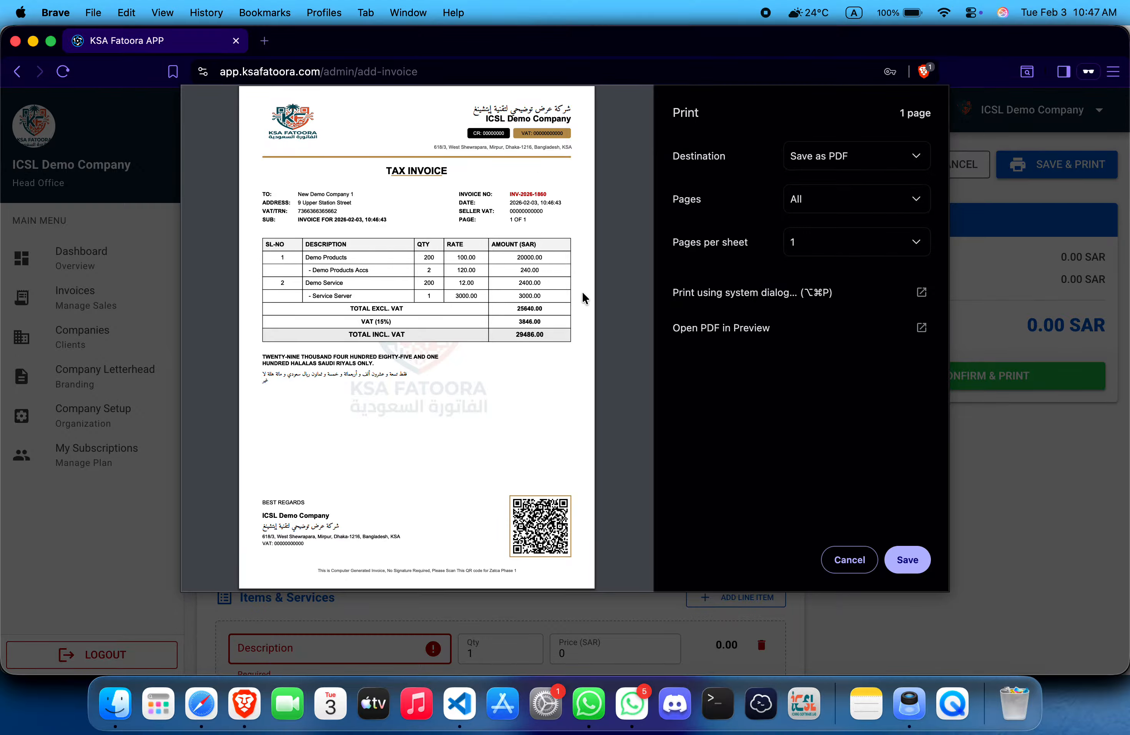
click(871, 557)
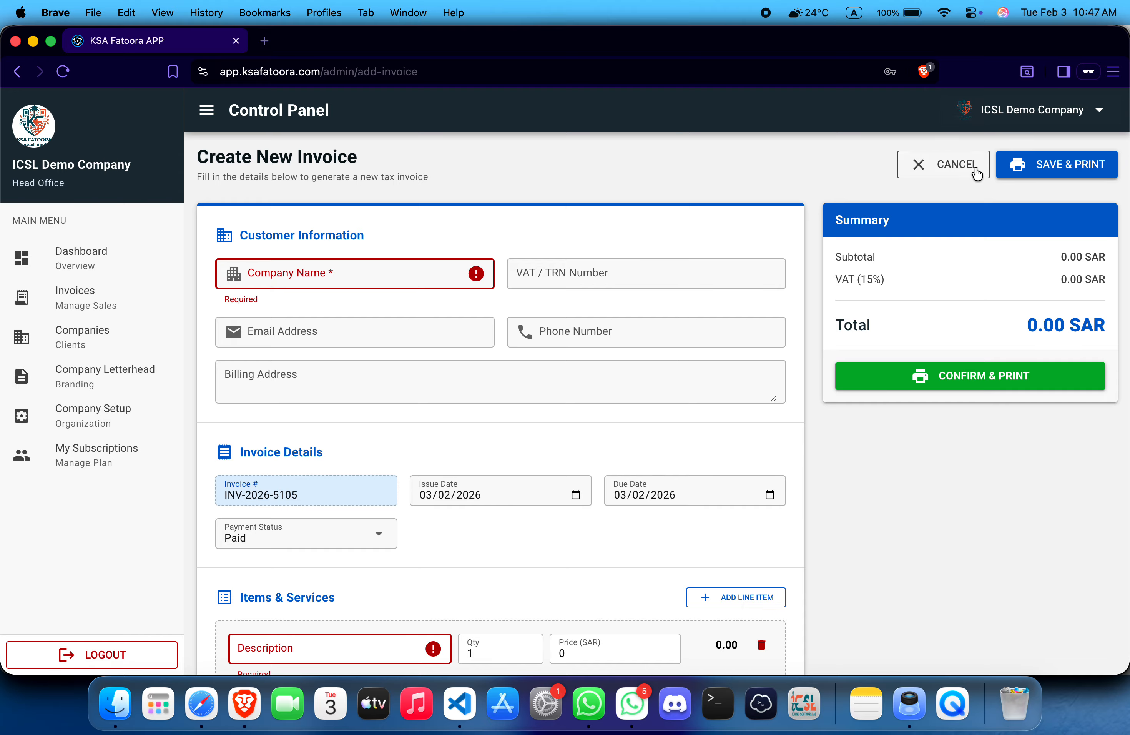
click(950, 164)
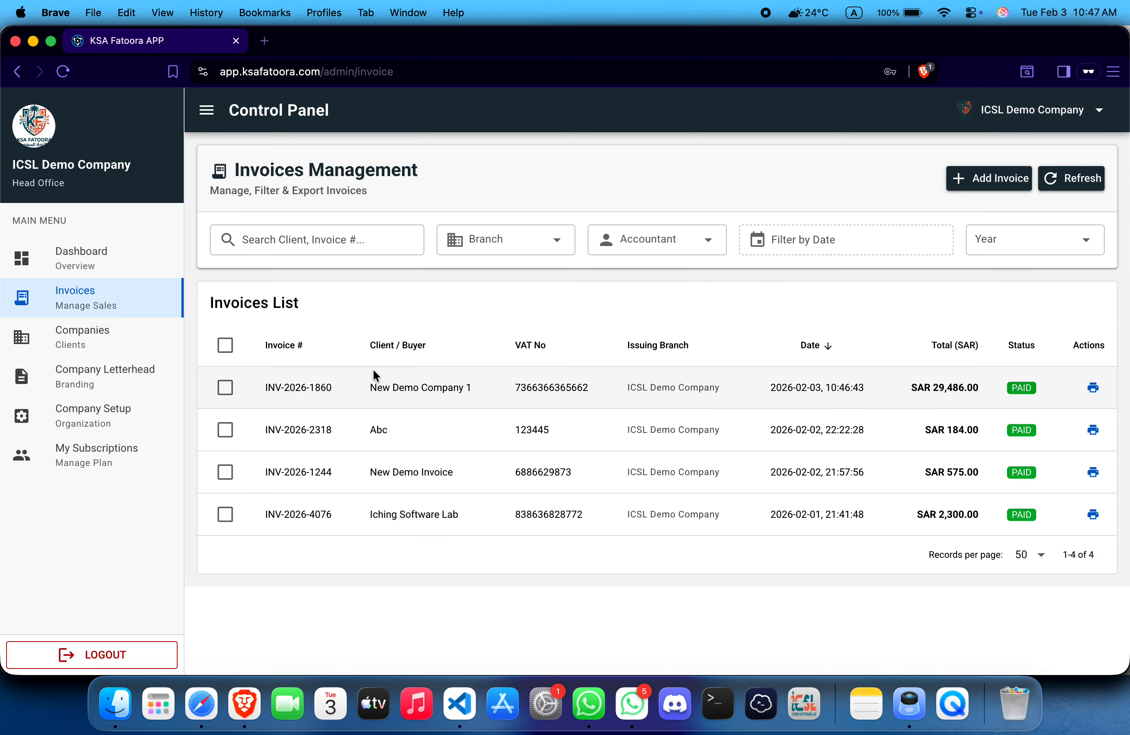
Step: Preview INV-2026-1860, then download all four invoices as a ZIP into KSA Zatca Video 2
click(1092, 390)
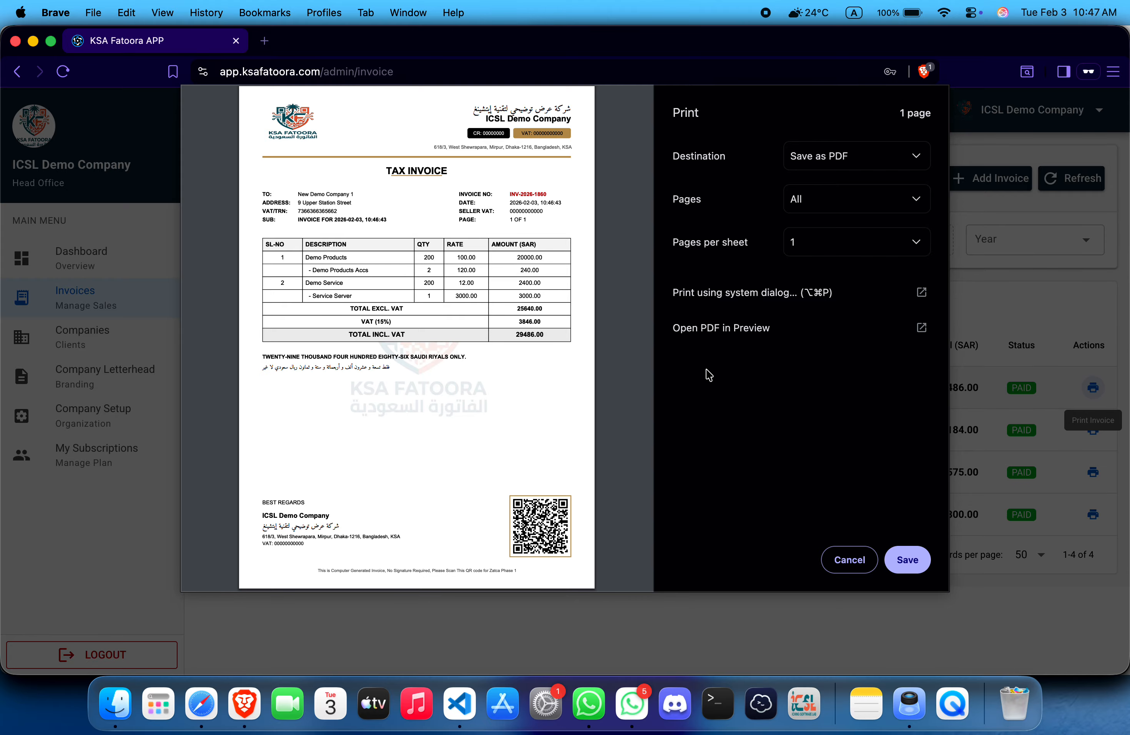
click(850, 563)
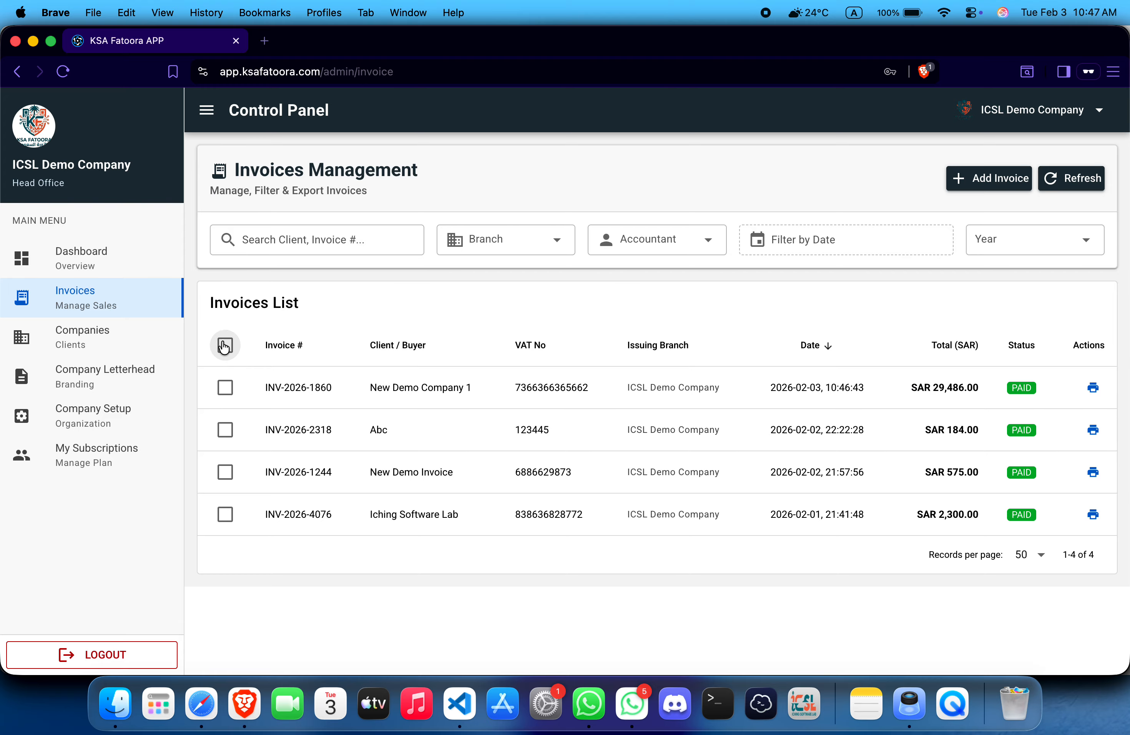
click(224, 346)
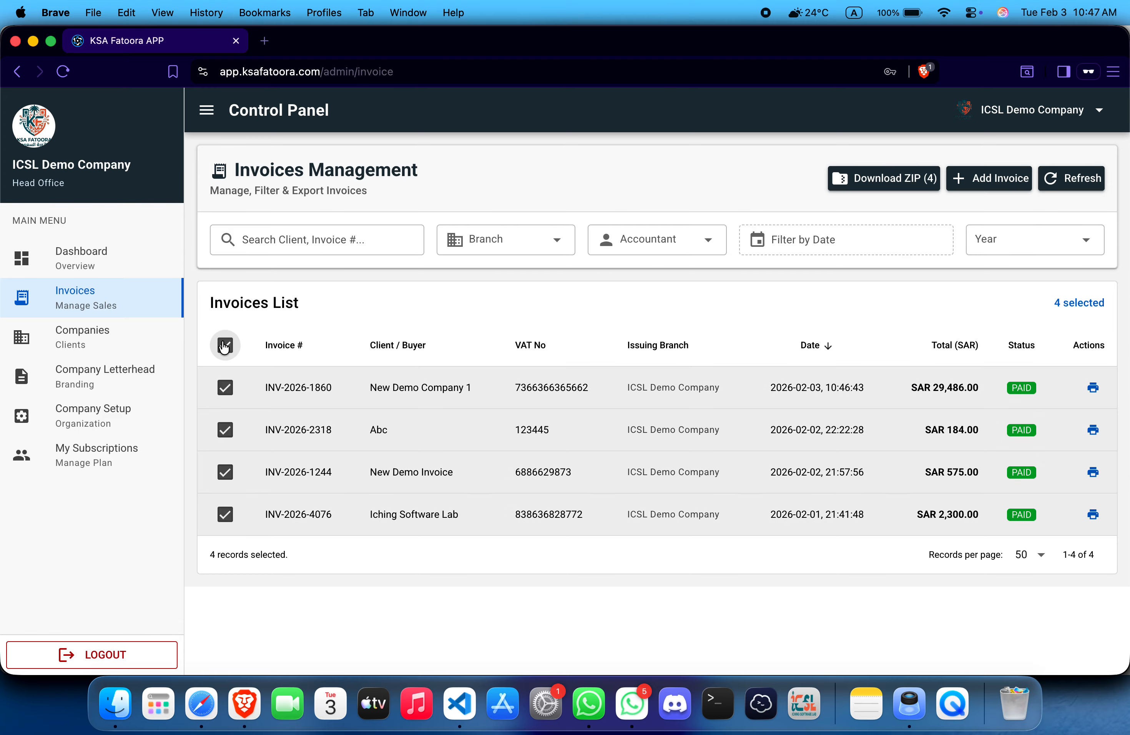
click(881, 181)
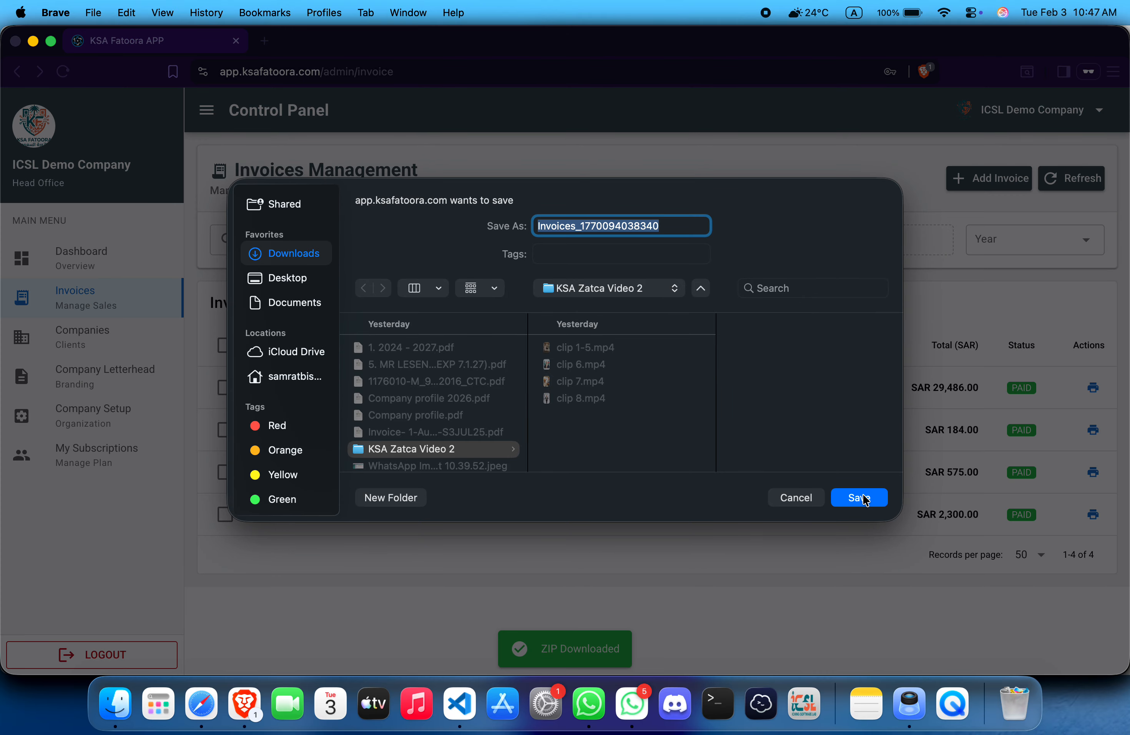
click(863, 498)
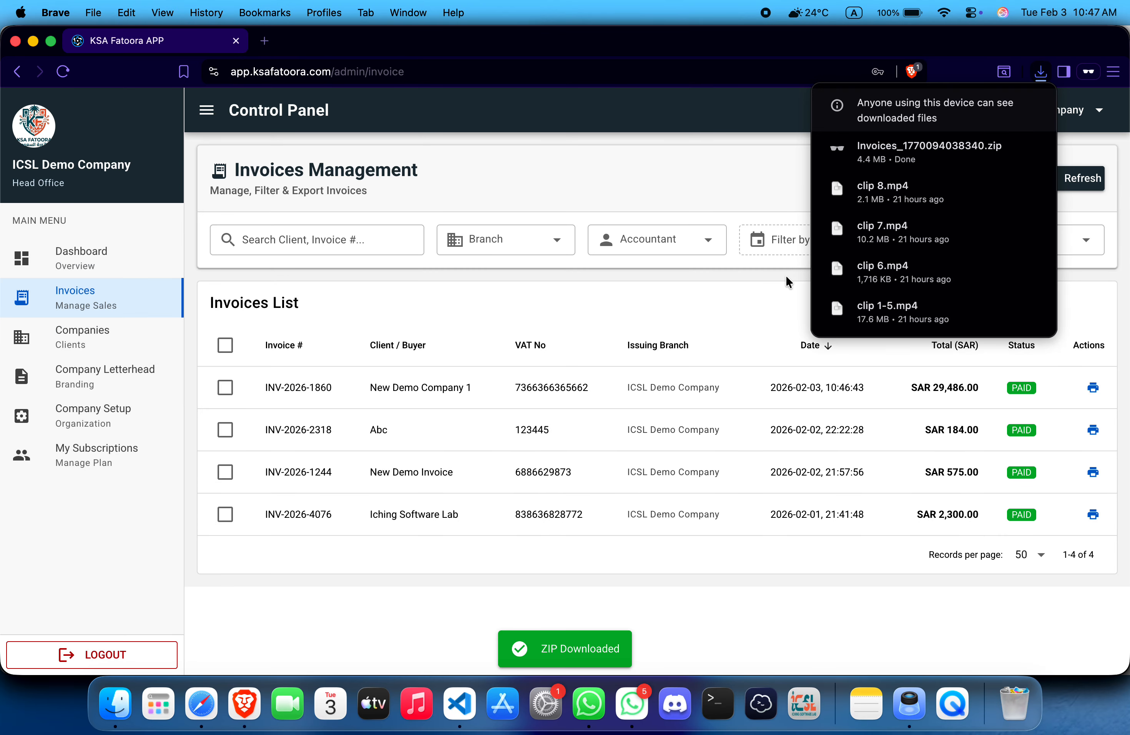
Step: Reveal Invoices_1770094038340.zip in Finder from the browser's downloads list
click(735, 152)
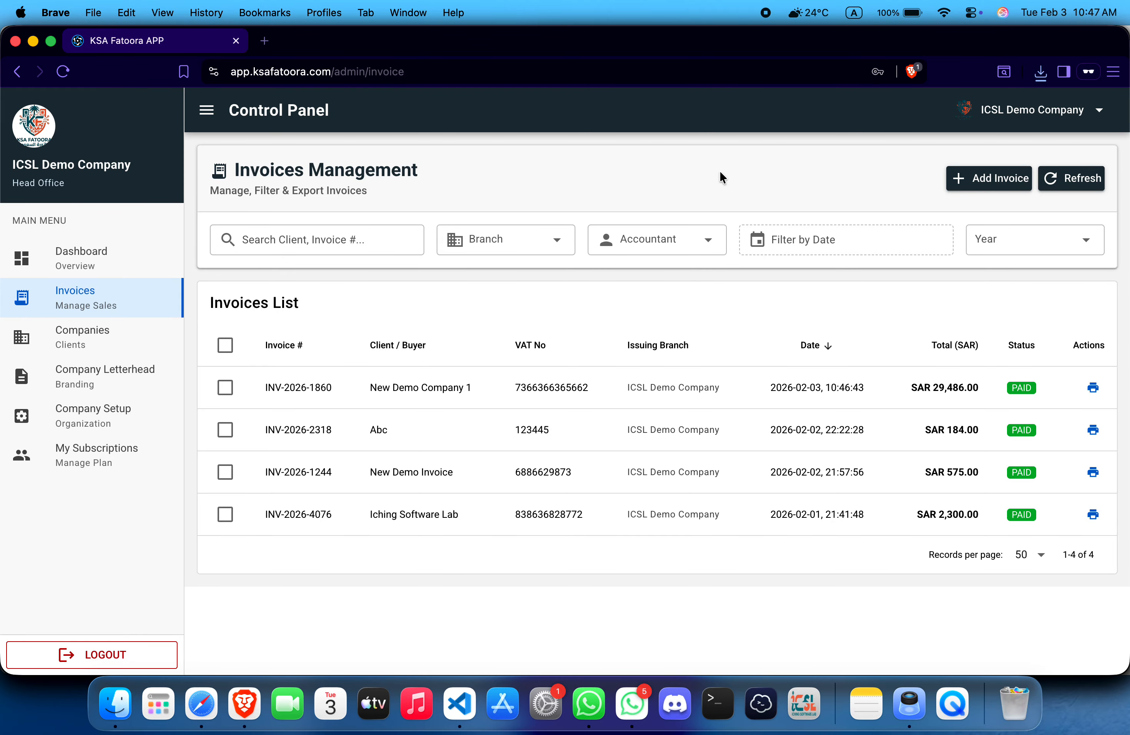
click(1041, 76)
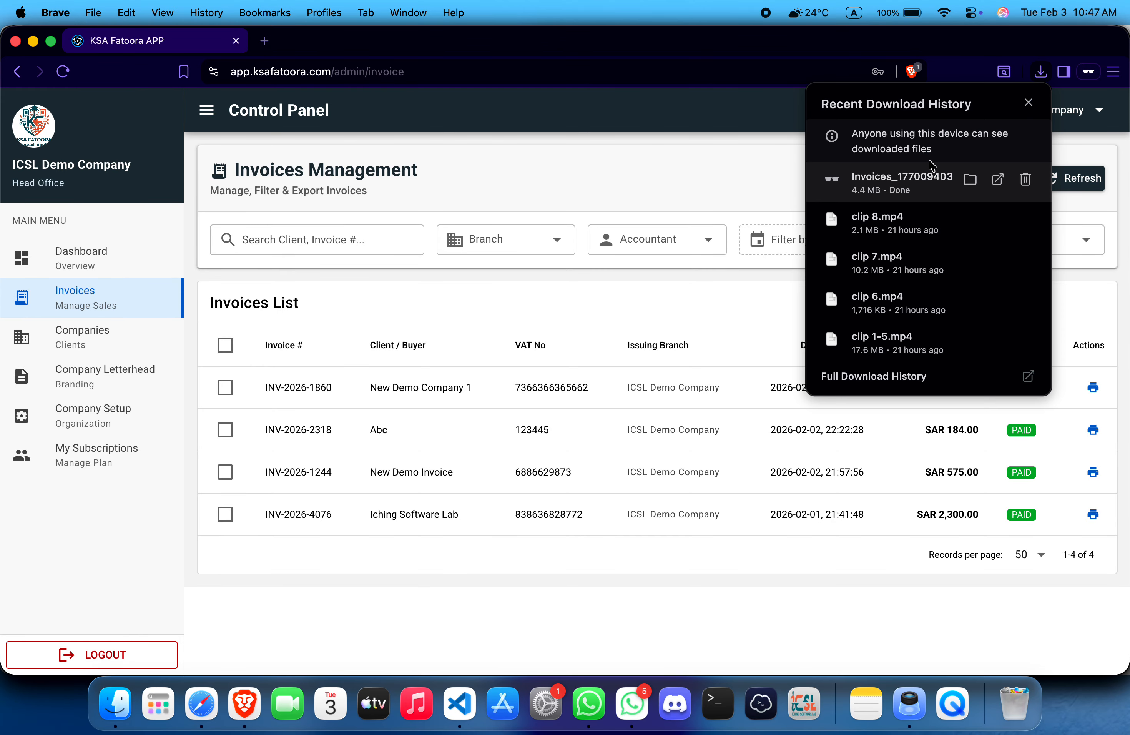
click(913, 179)
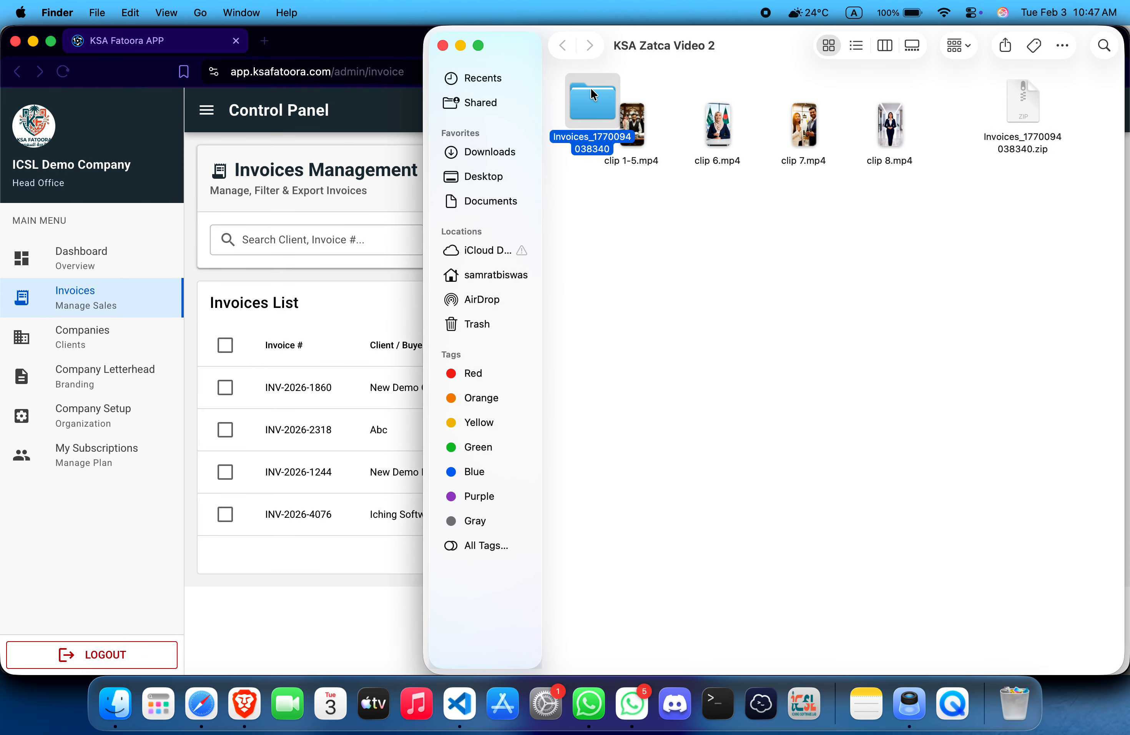
Step: In the extracted invoices folder, preview and close INV-2026-1244.pdf and INV-2026-1860.pdf
double_click(591, 91)
double_click(595, 83)
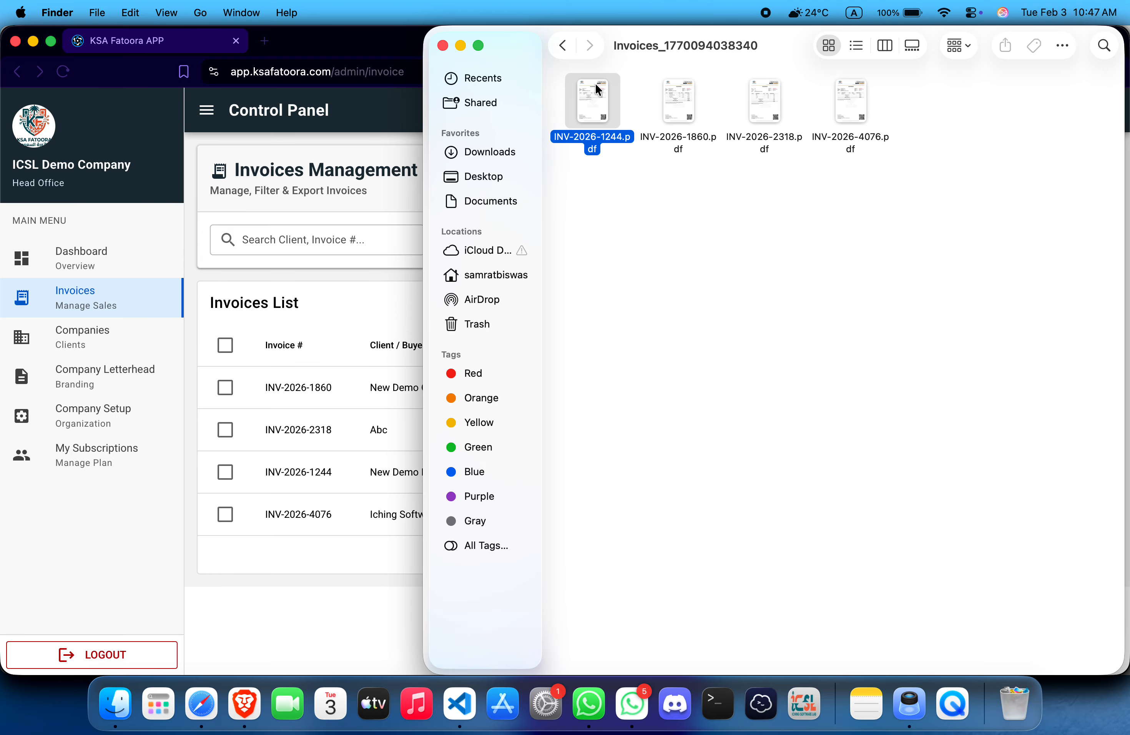
scroll(508, 239, down, 10)
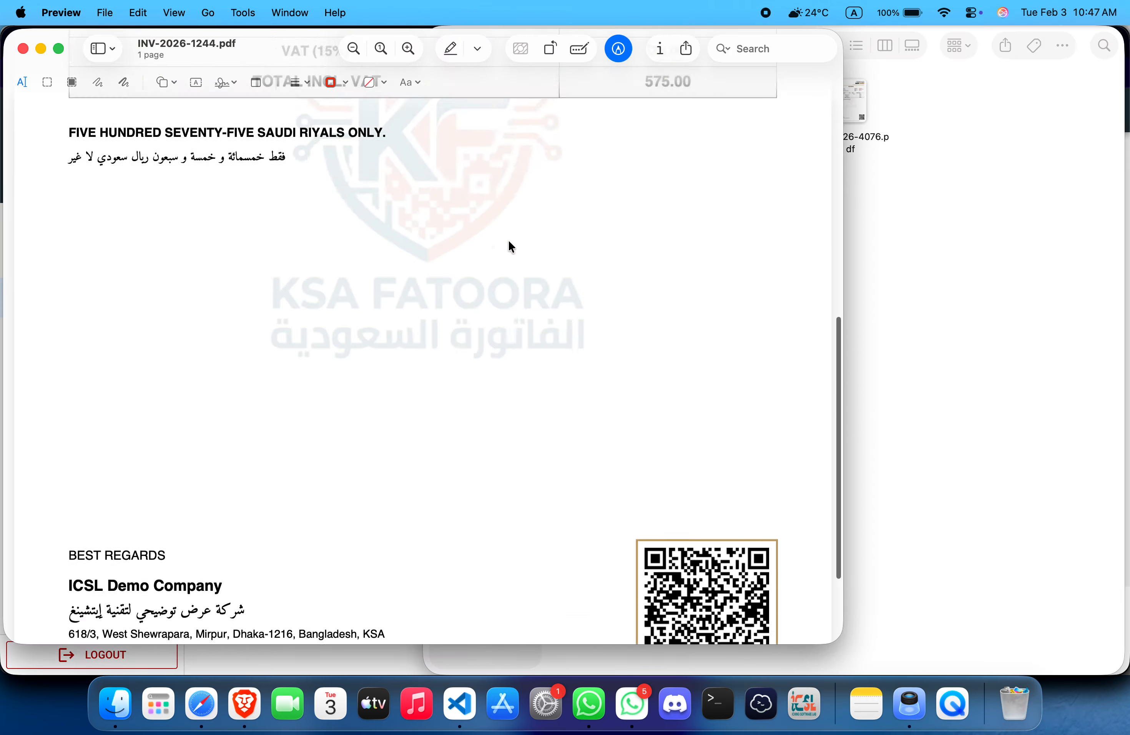
scroll(508, 239, up, 10)
key(super+w)
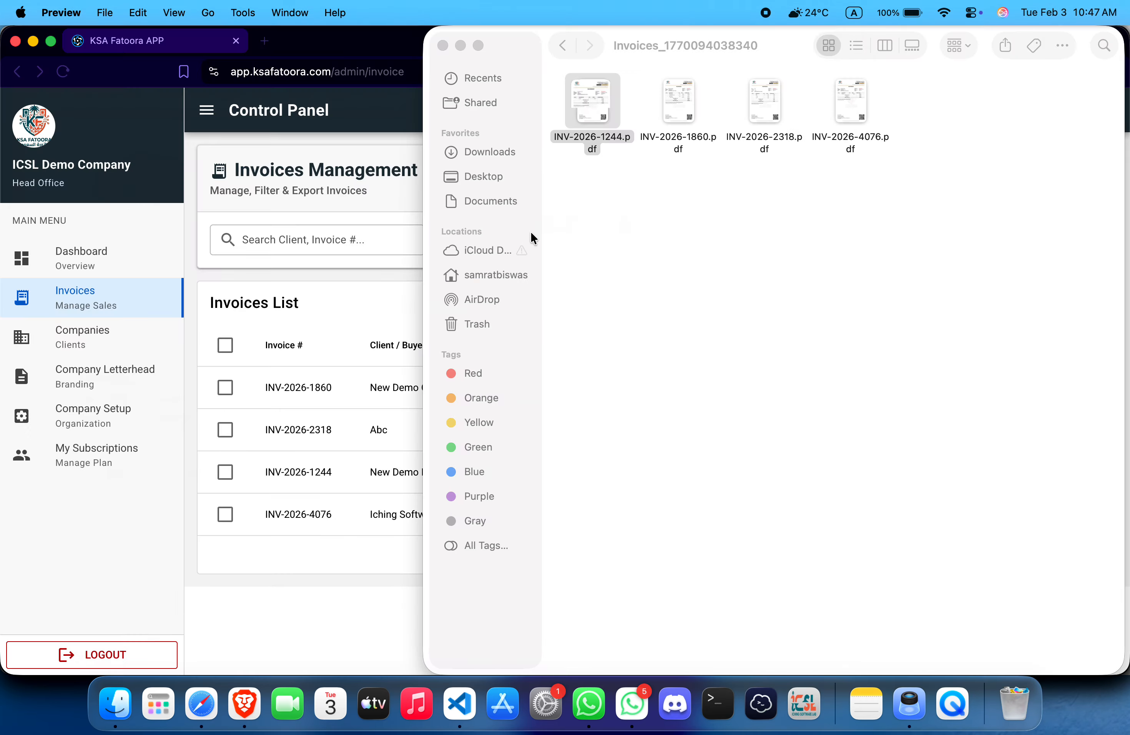
double_click(679, 93)
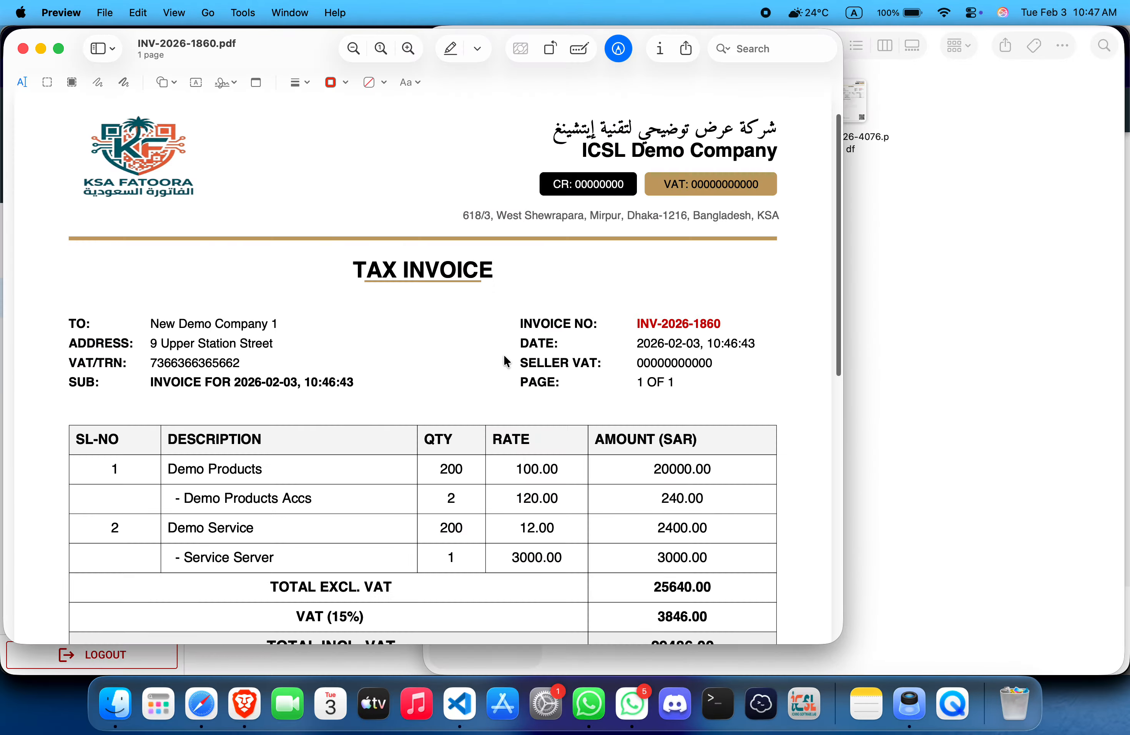
scroll(504, 358, down, 10)
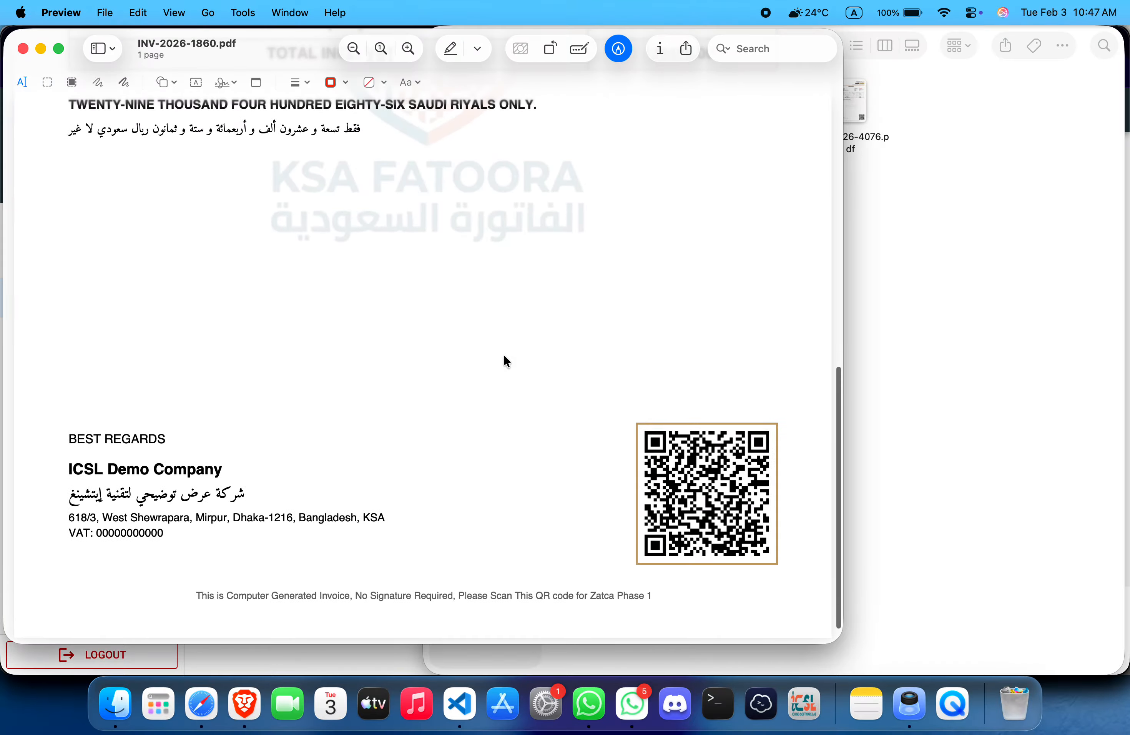
scroll(504, 356, up, 10)
scroll(503, 356, down, 5)
key(super+w)
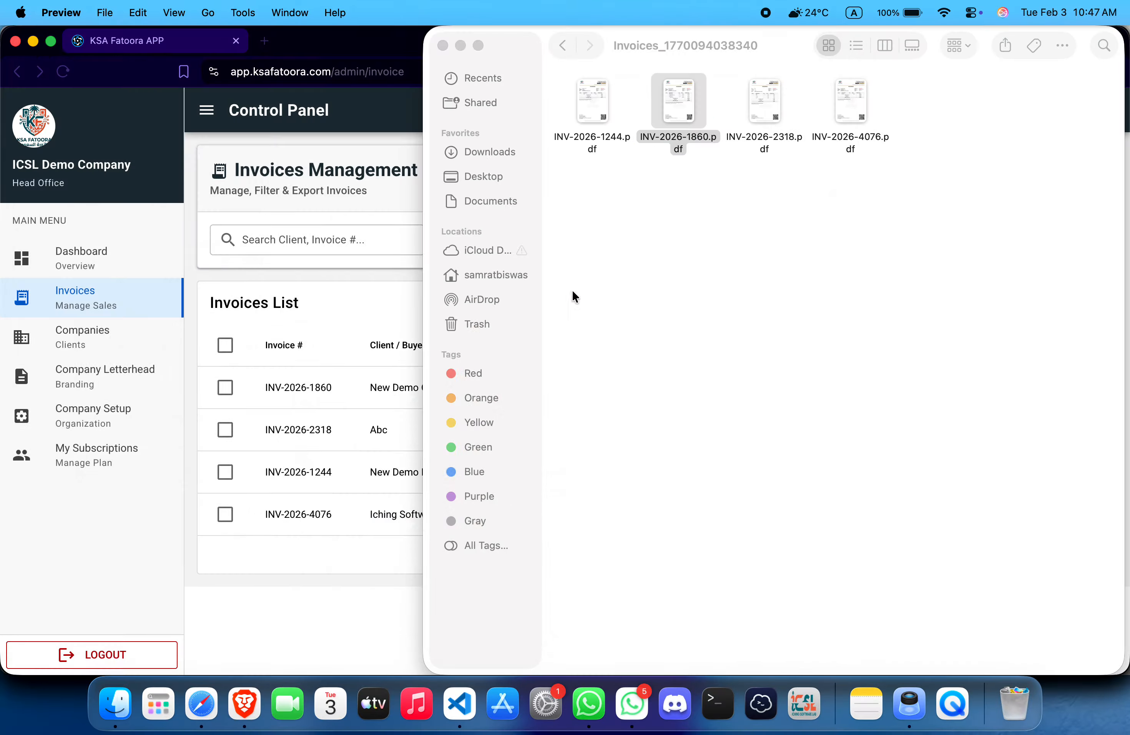
Step: Preview and close INV-2026-2318.pdf and INV-2026-4076.pdf
double_click(753, 100)
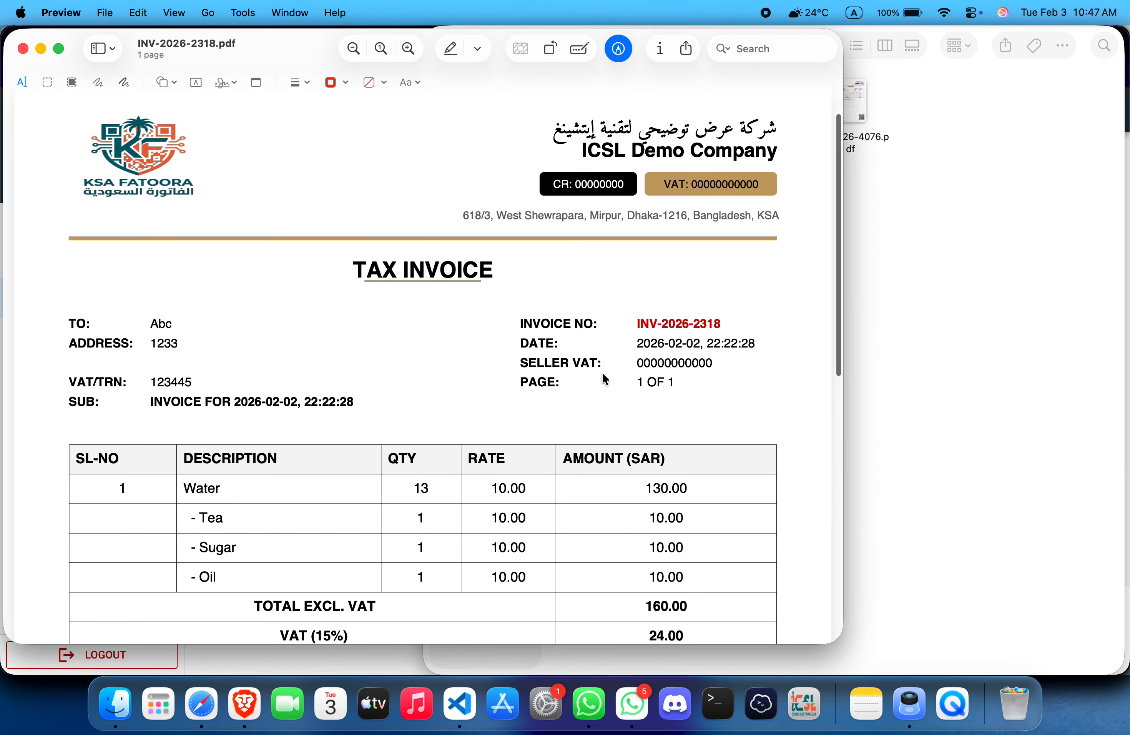
scroll(584, 405, down, 10)
scroll(585, 407, up, 10)
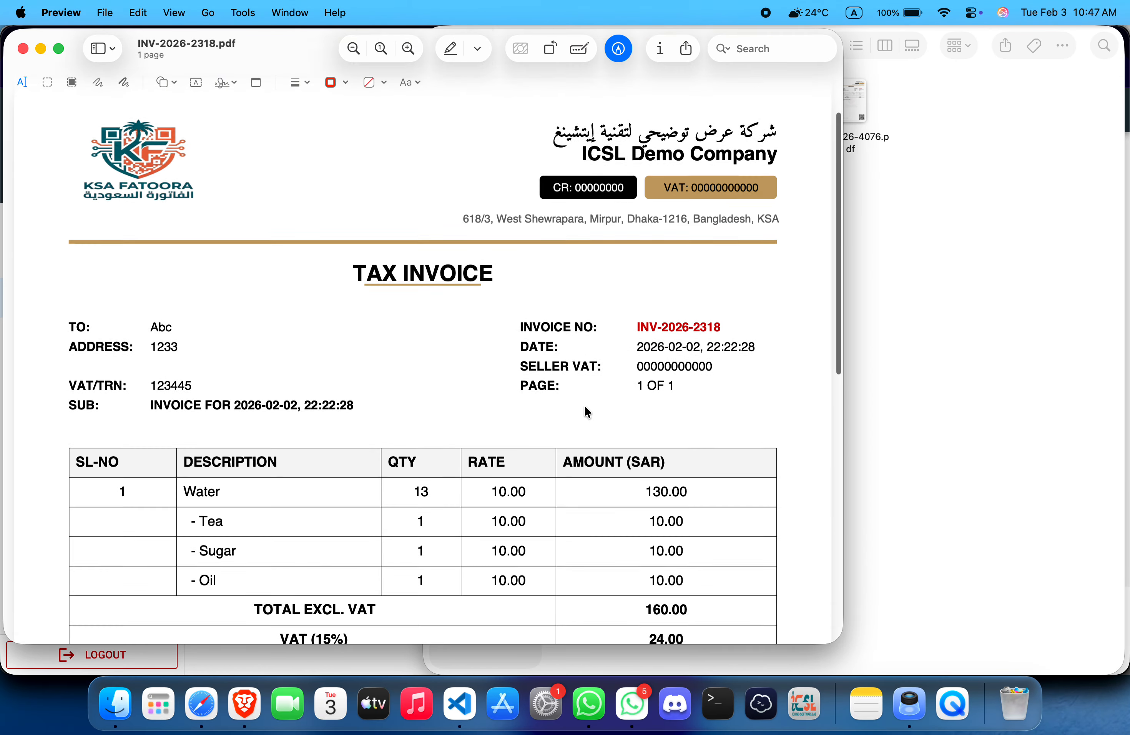
key(super+w)
click(851, 98)
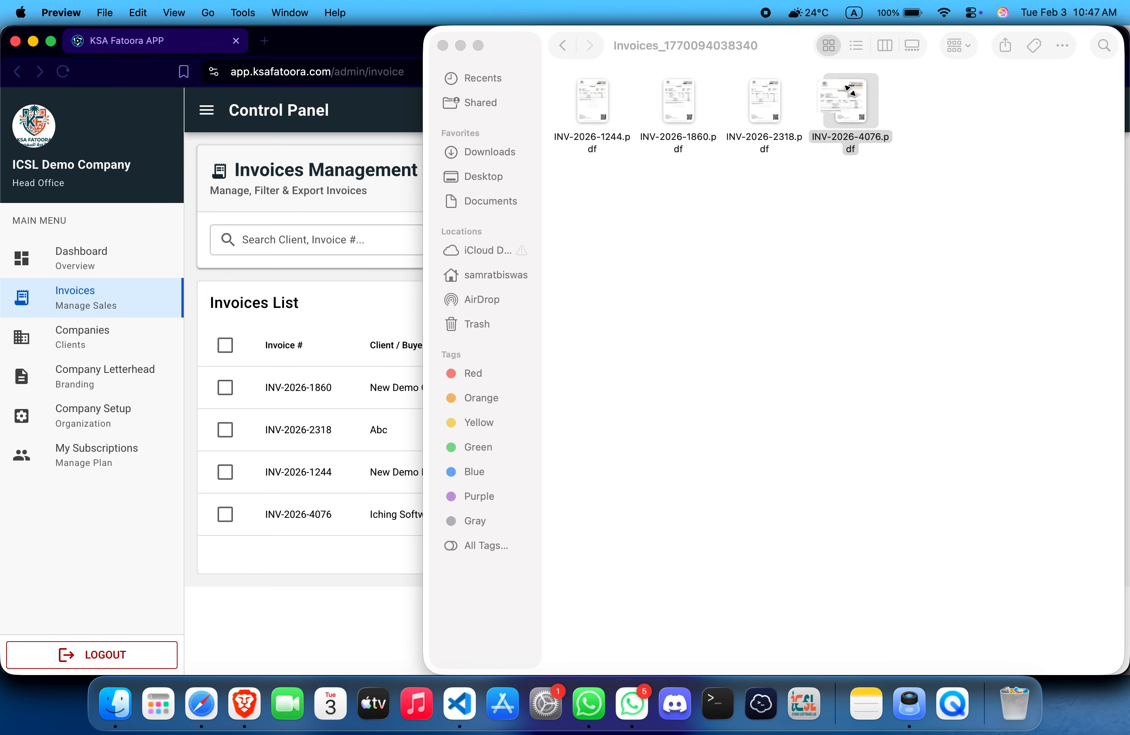
double_click(851, 98)
scroll(549, 332, down, 8)
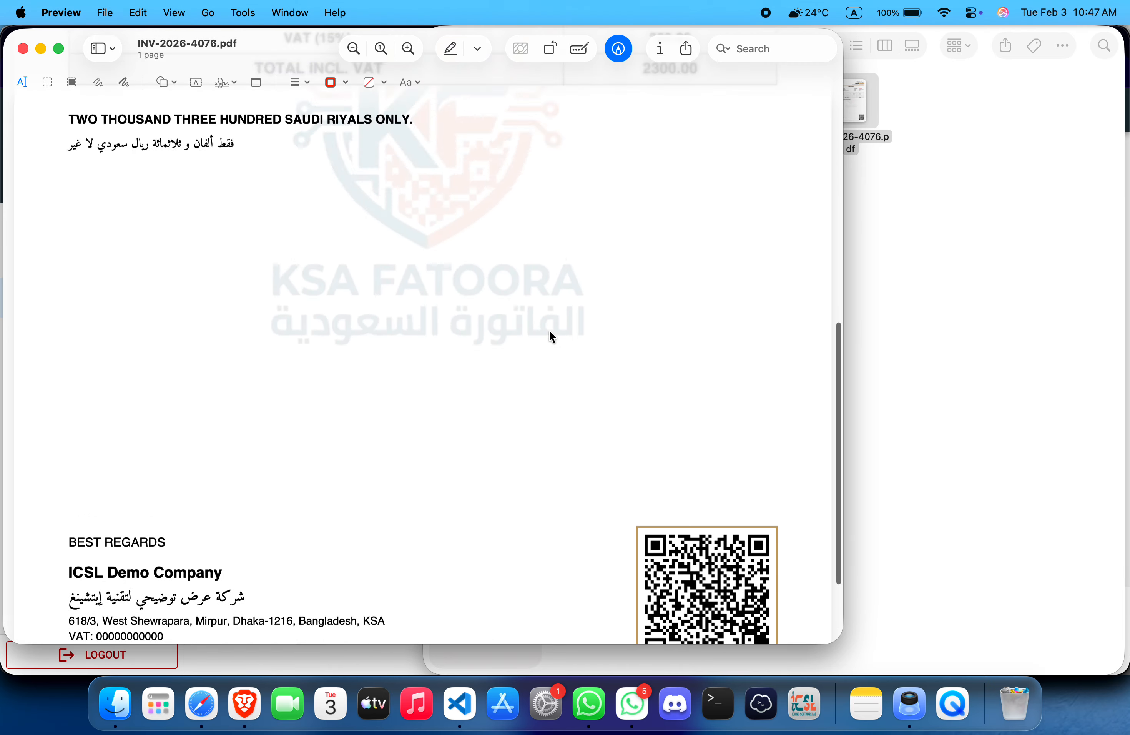
scroll(549, 332, up, 8)
key(super+w)
Step: Re-check INV-2026-1244.pdf, close it, and bring the KSA Fatoora invoices list back
double_click(577, 86)
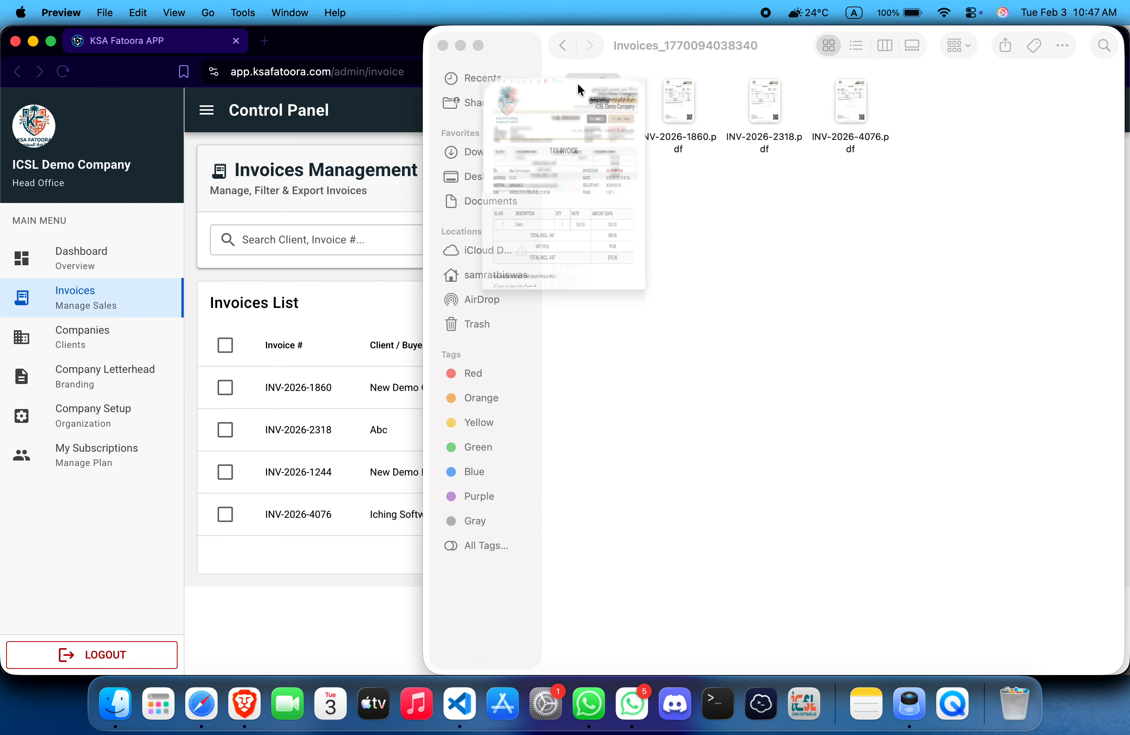
scroll(563, 340, down, 6)
scroll(565, 342, down, 3)
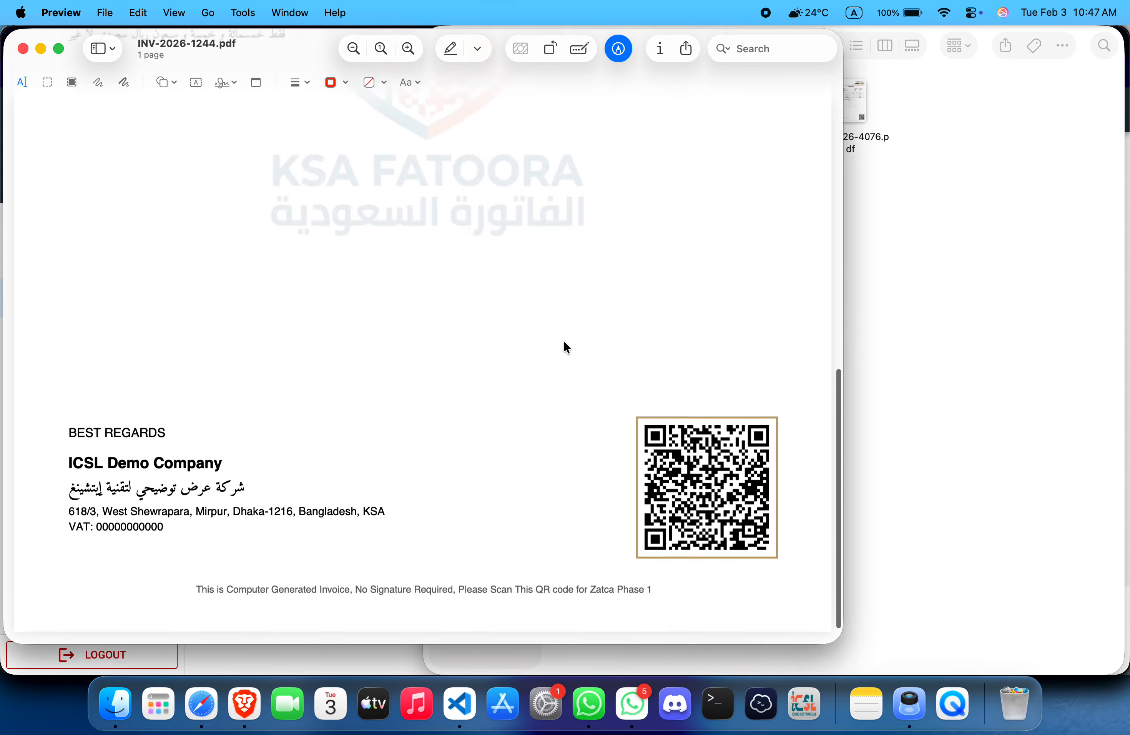
scroll(564, 342, up, 8)
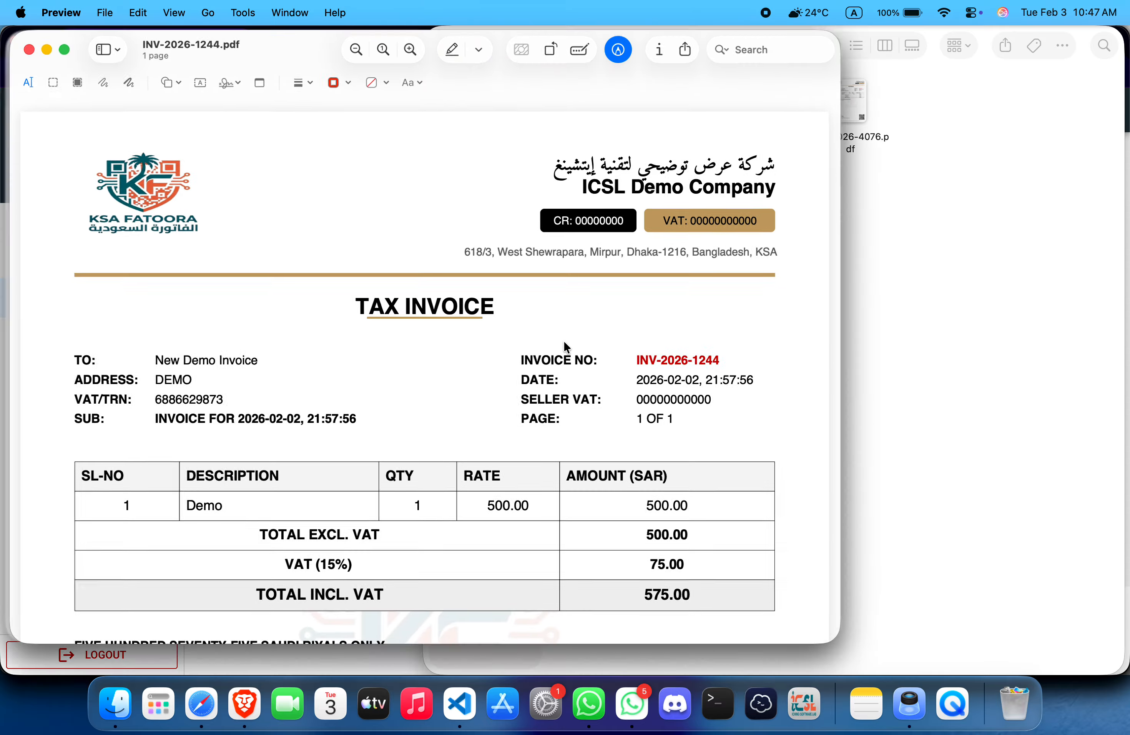
key(super+w)
click(282, 377)
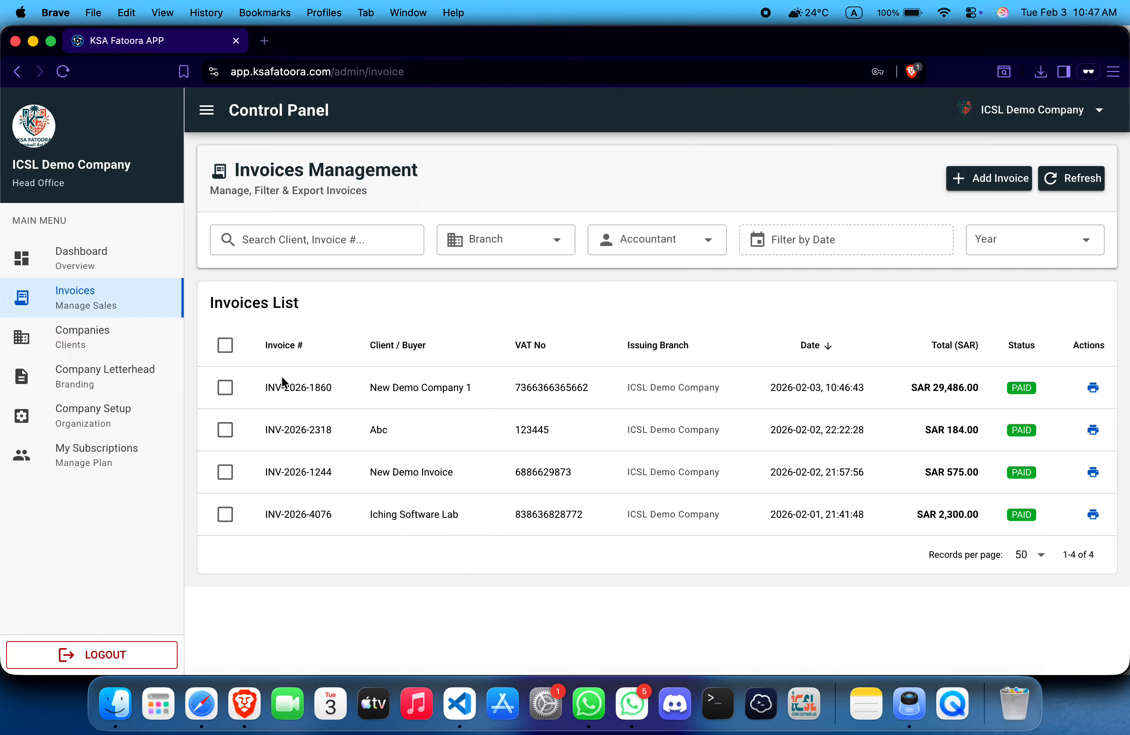
Step: Tour the Dashboard, the full invoices list and the New Invoice form
click(98, 253)
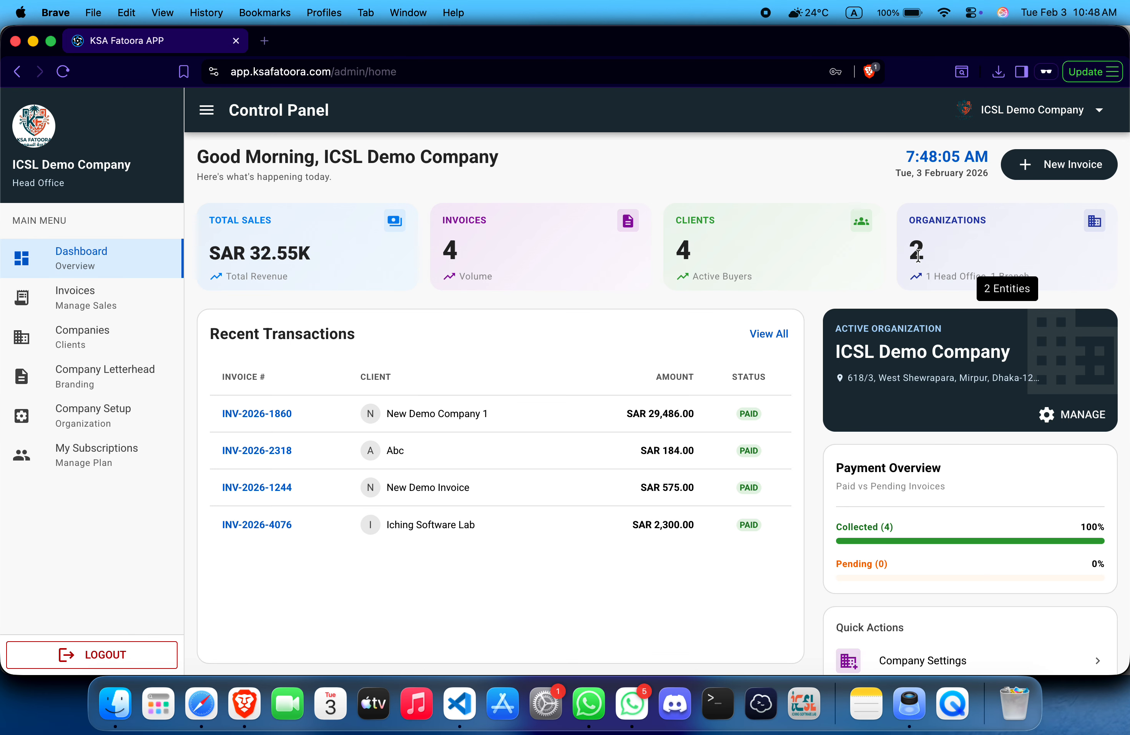
scroll(907, 267, down, 2)
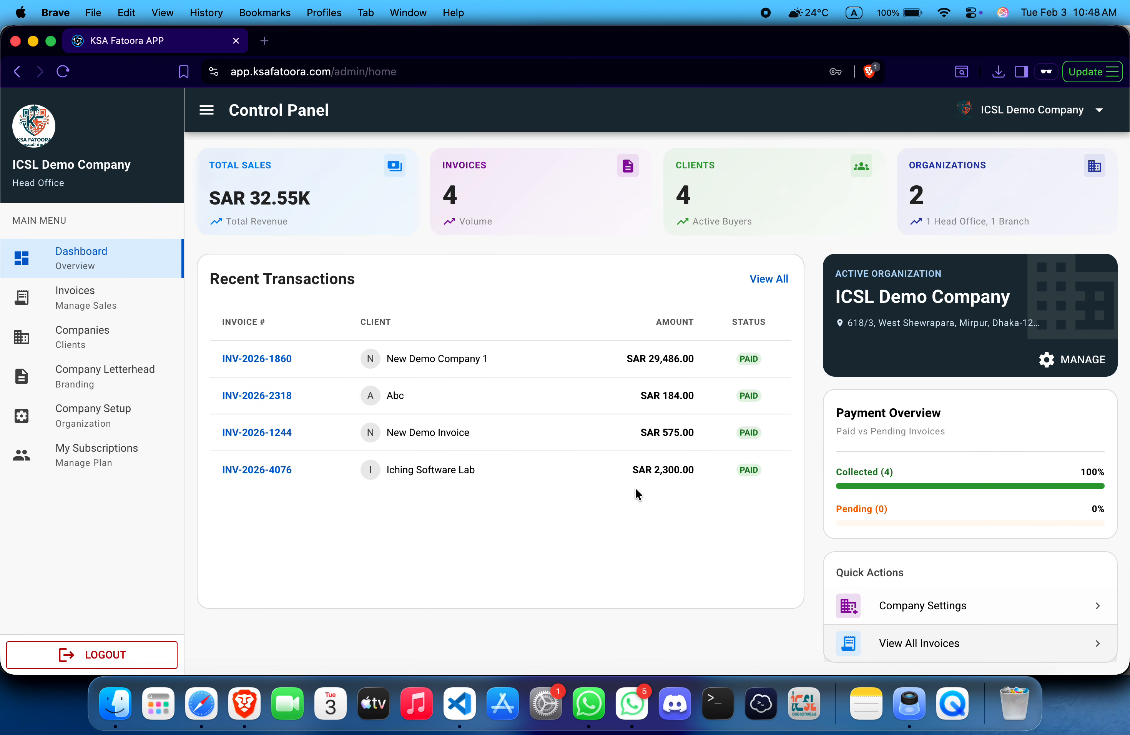
click(769, 280)
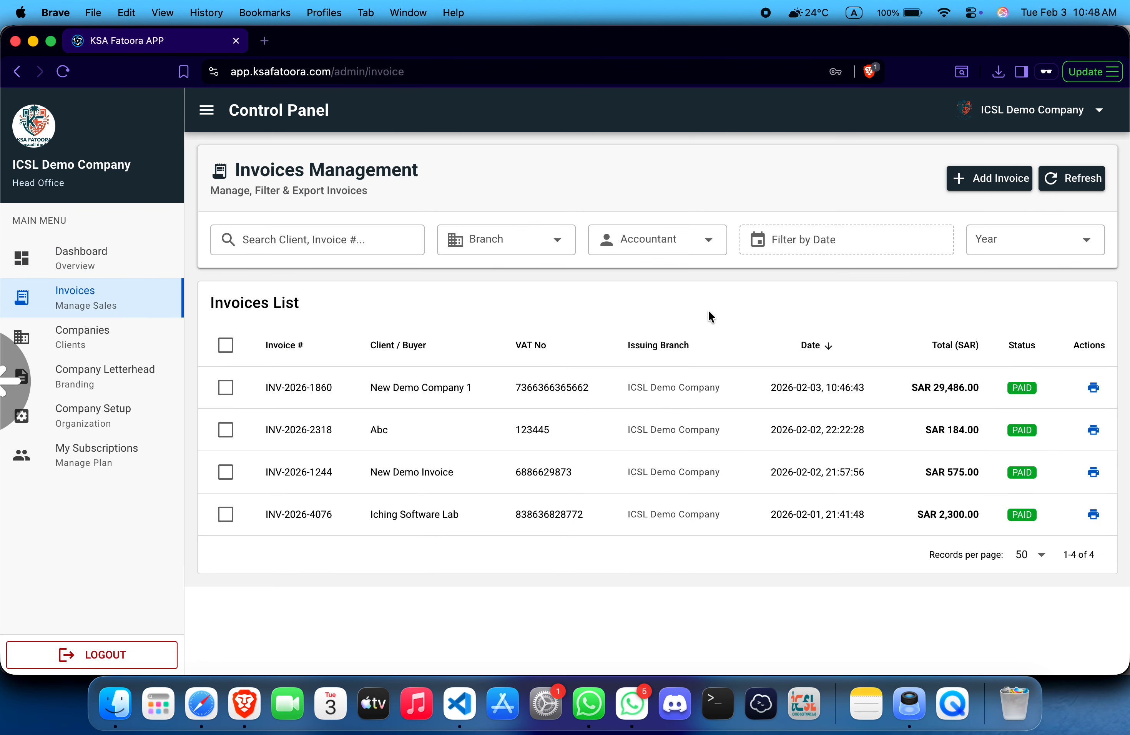
scroll(708, 312, left, 5)
scroll(828, 343, down, 1)
scroll(828, 344, up, 2)
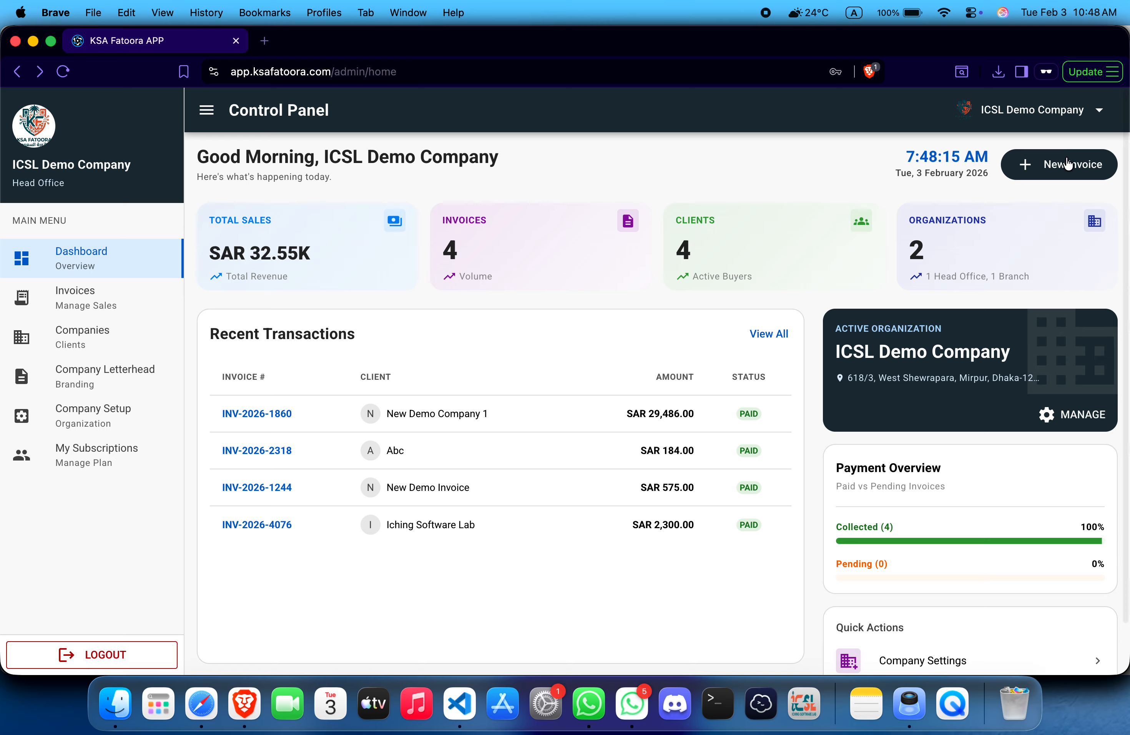
click(1067, 163)
scroll(729, 315, left, 5)
scroll(729, 318, down, 2)
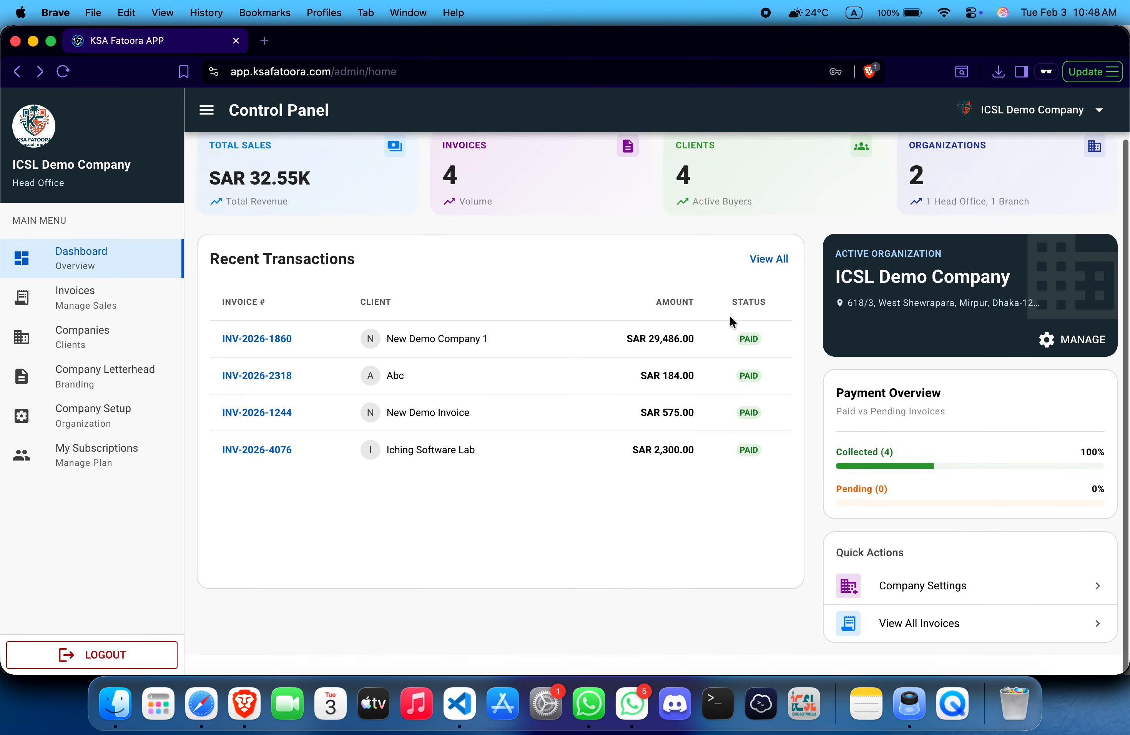
Step: View Company Settings and My Subscriptions, then log out of the admin panel
click(987, 611)
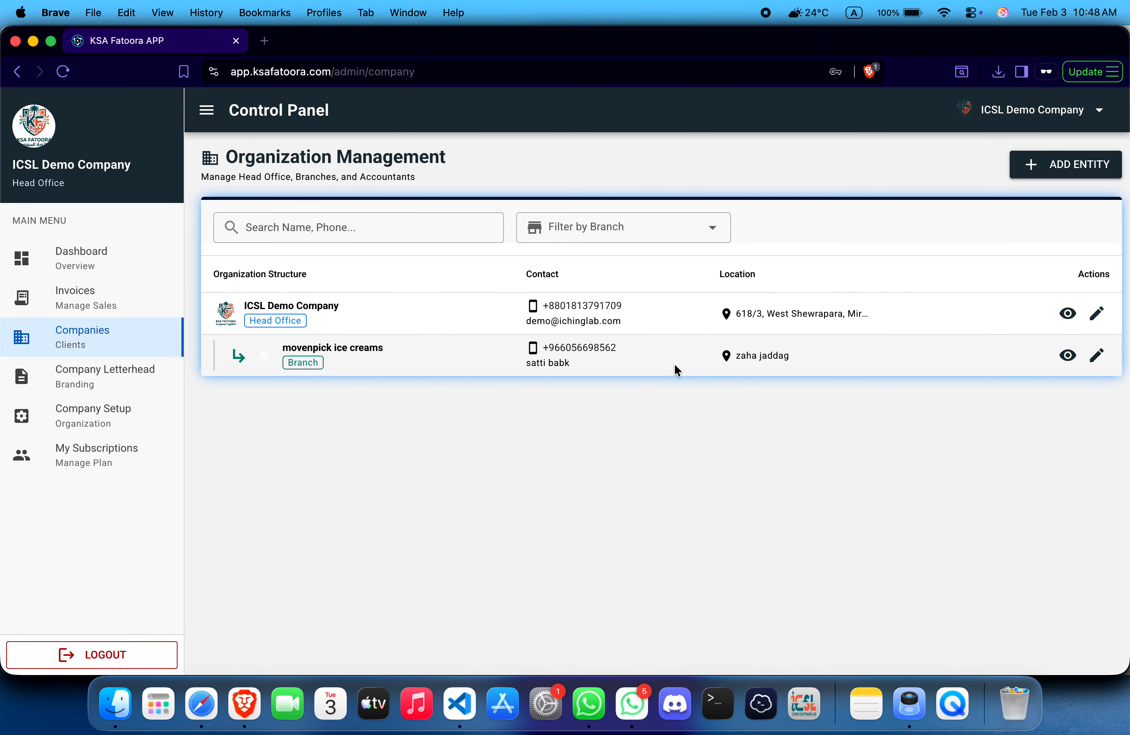
scroll(676, 368, left, 5)
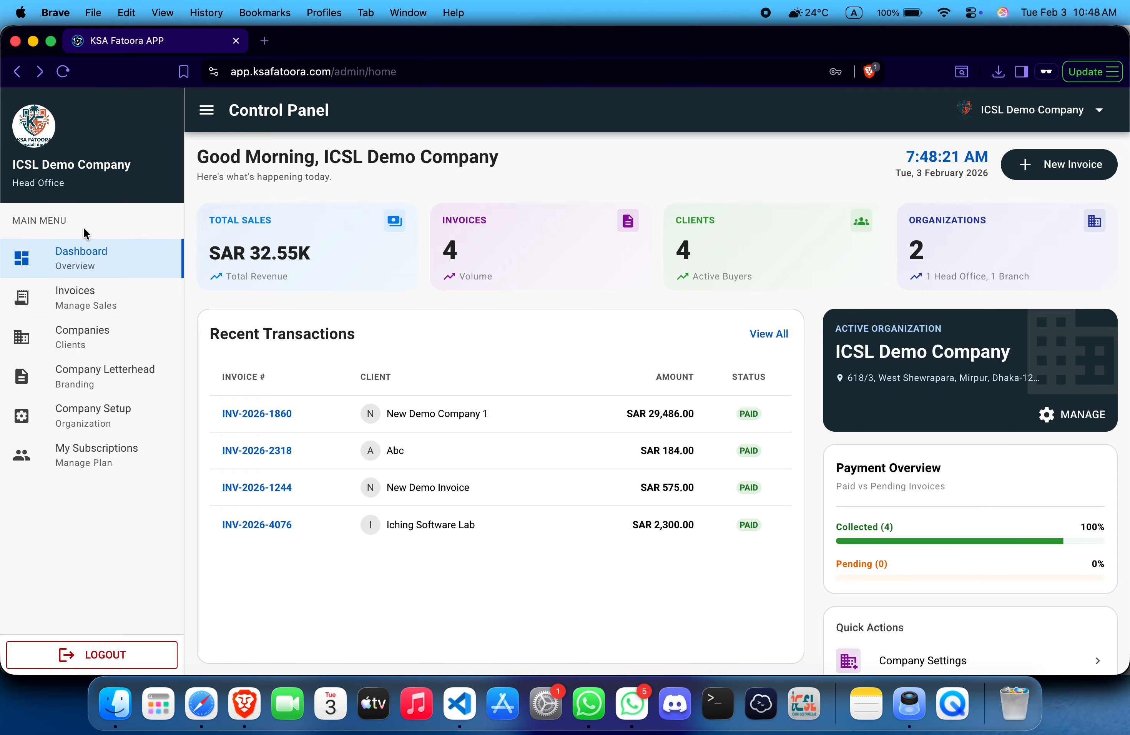
click(95, 471)
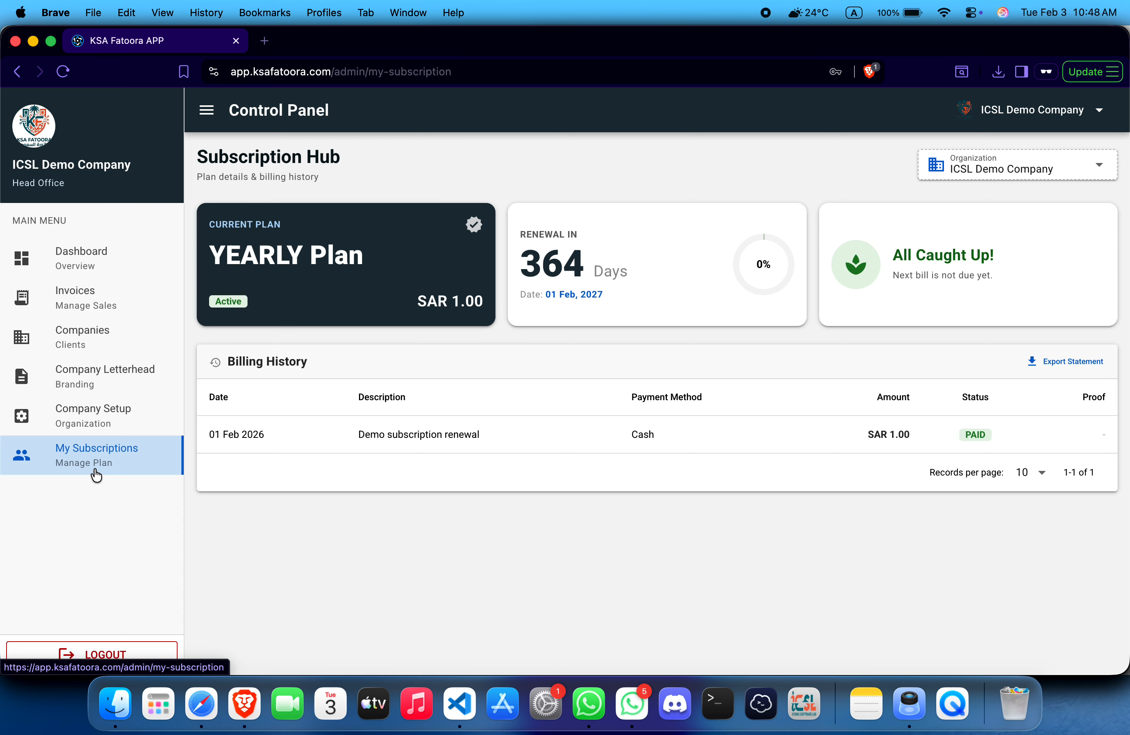
click(101, 655)
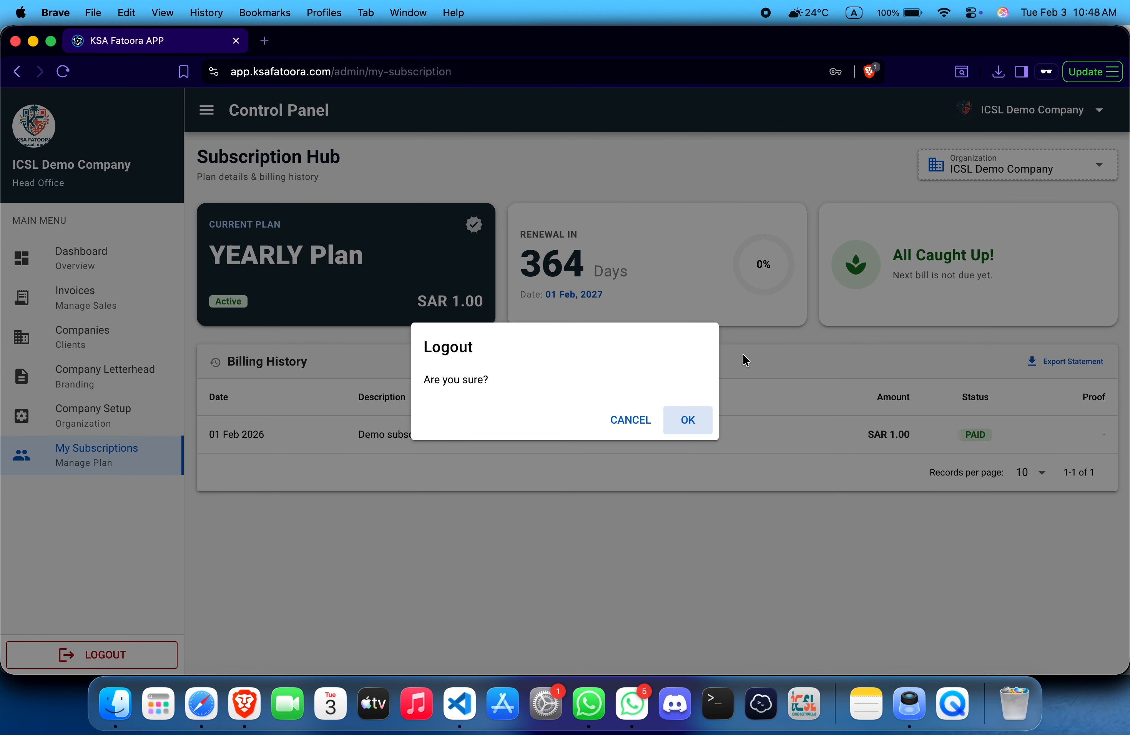
click(695, 420)
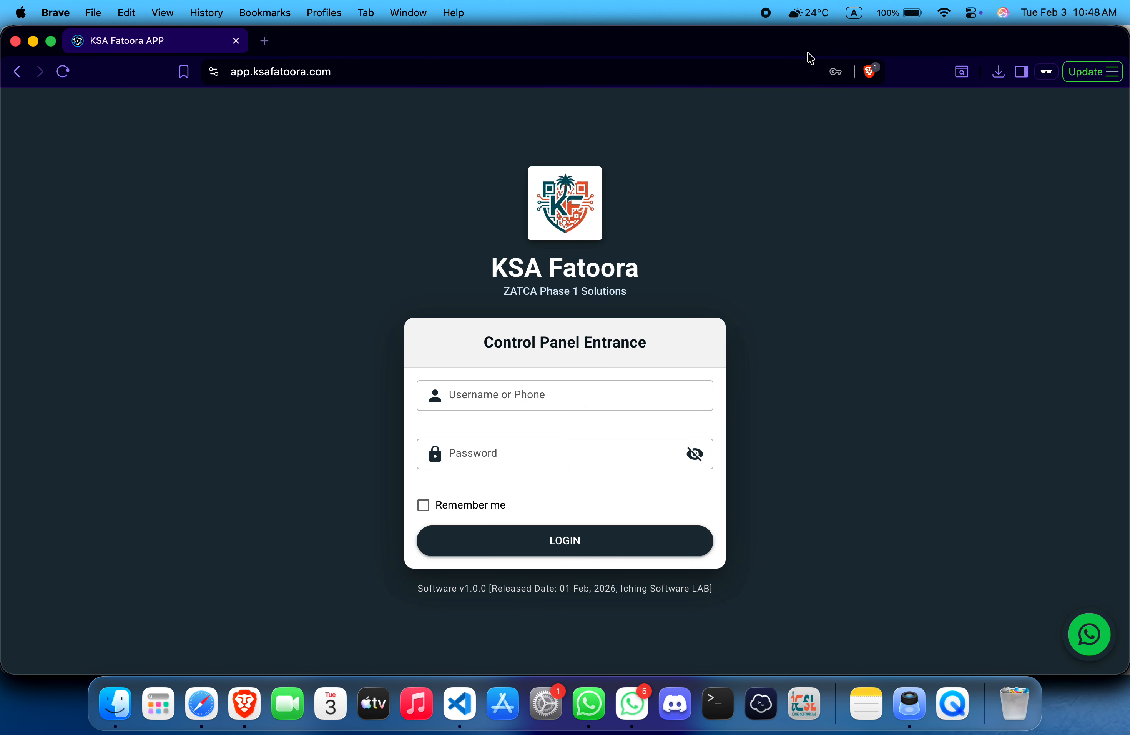